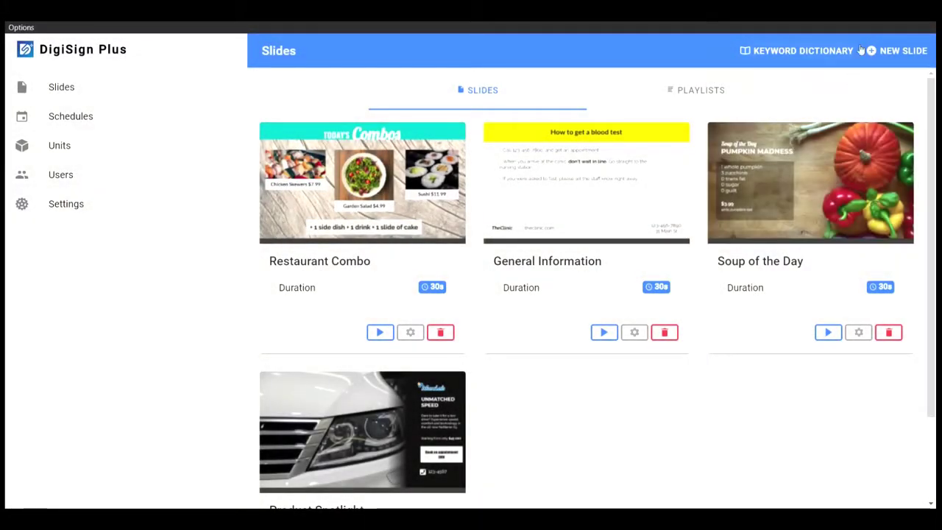
# - Start a new slide from the Soup of the Day template
pyautogui.click(900, 53)
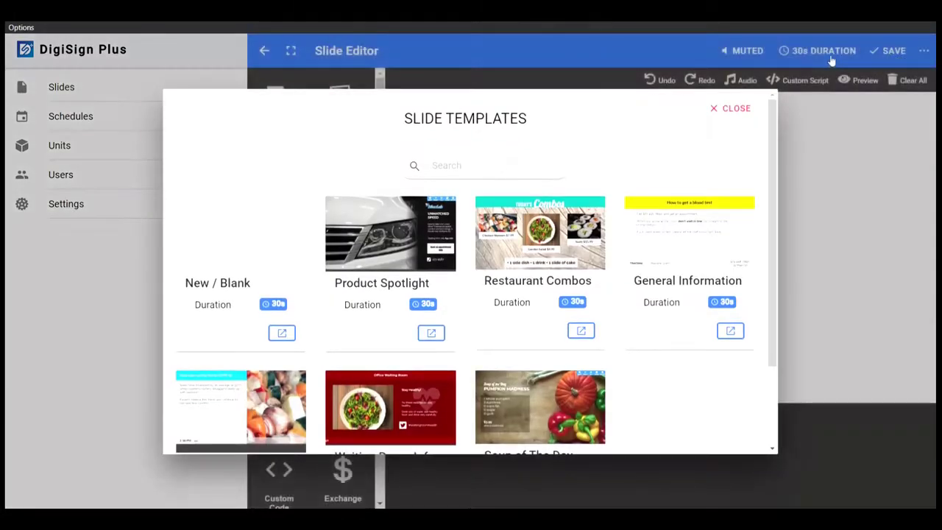
pyautogui.scroll(-3, 559, 294)
pyautogui.scroll(-1, 562, 308)
pyautogui.click(562, 313)
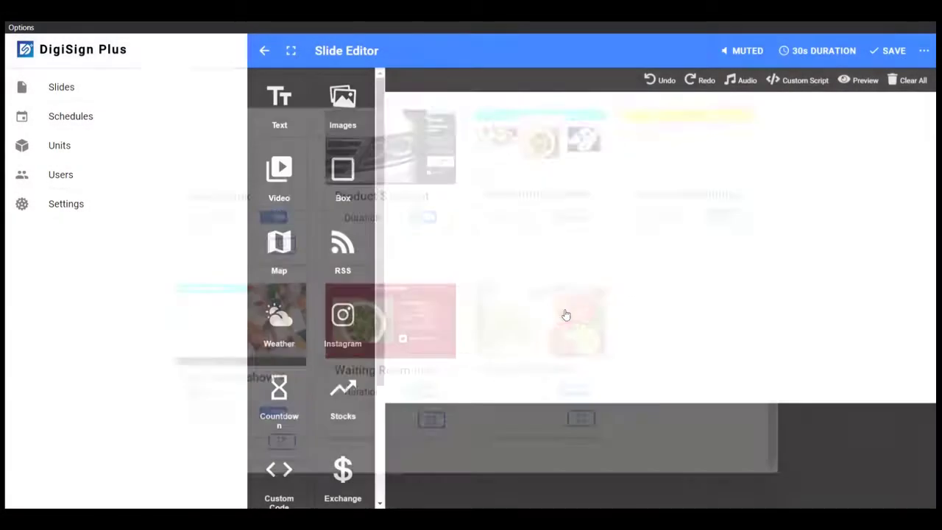
# - Retitle the template PUMPKIN FEVER and change the price to $4.99
pyautogui.doubleClick(565, 170)
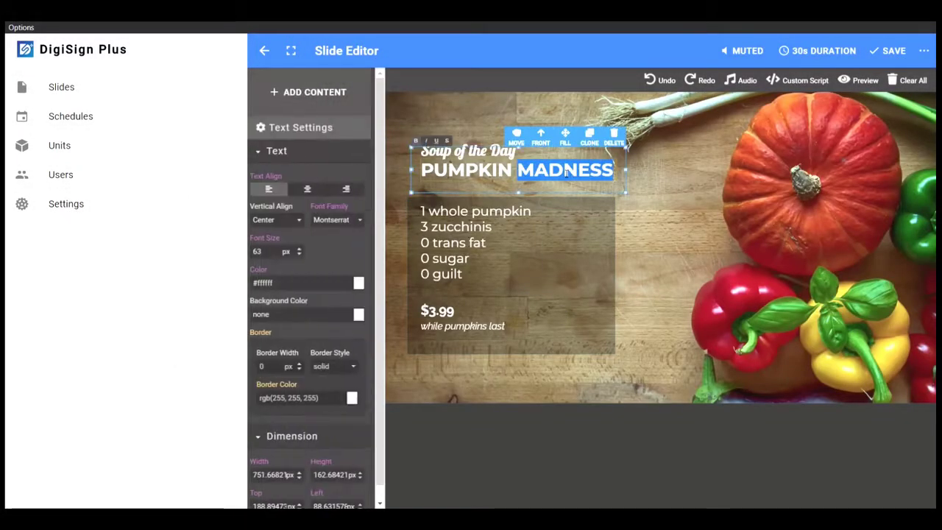
pyautogui.write('FEVER')
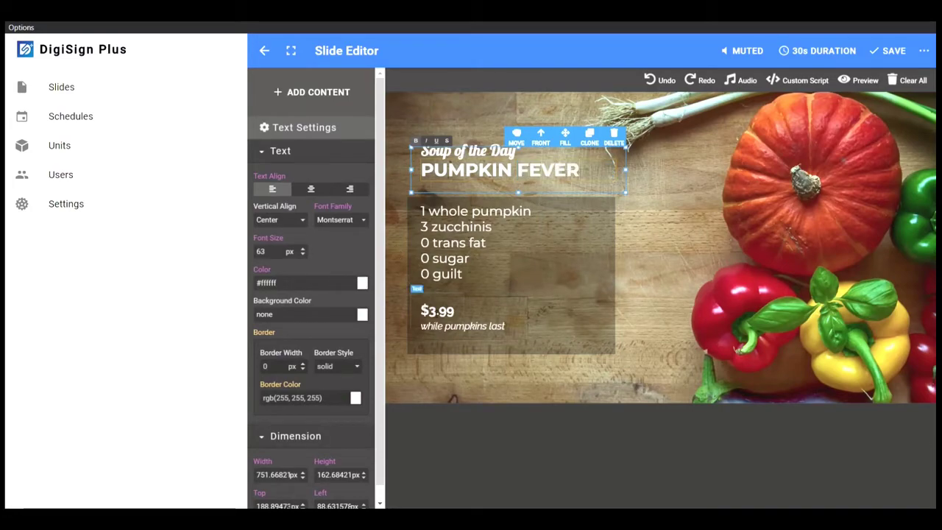
pyautogui.click(438, 312)
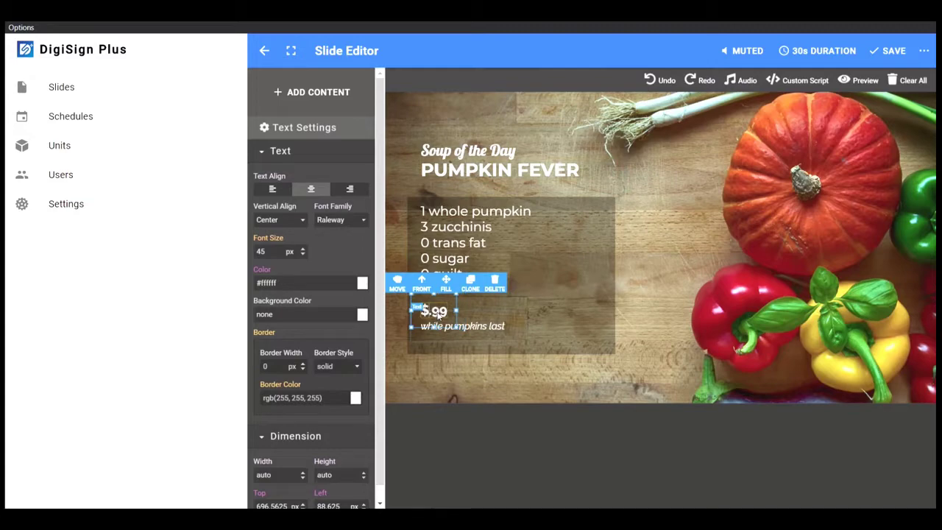
pyautogui.write('4')
pyautogui.click(561, 297)
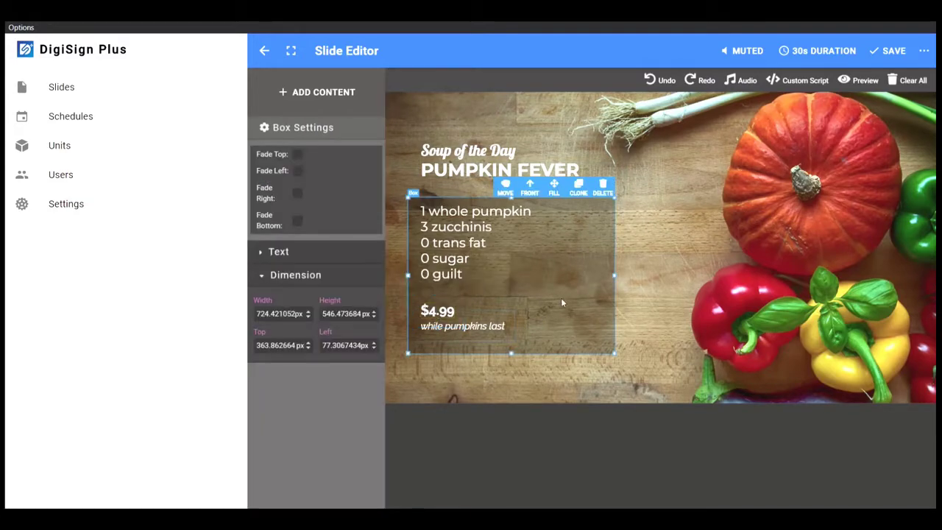
# - Save the slide as 'Pumpkin Menu' and dismiss the save confirmation
pyautogui.click(888, 52)
pyautogui.write('Pumpkin Menu')
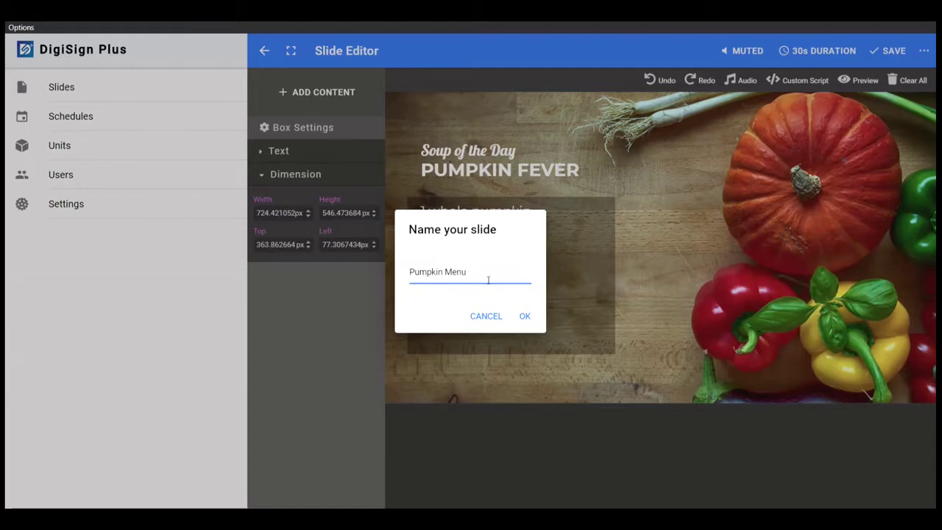
pyautogui.click(529, 316)
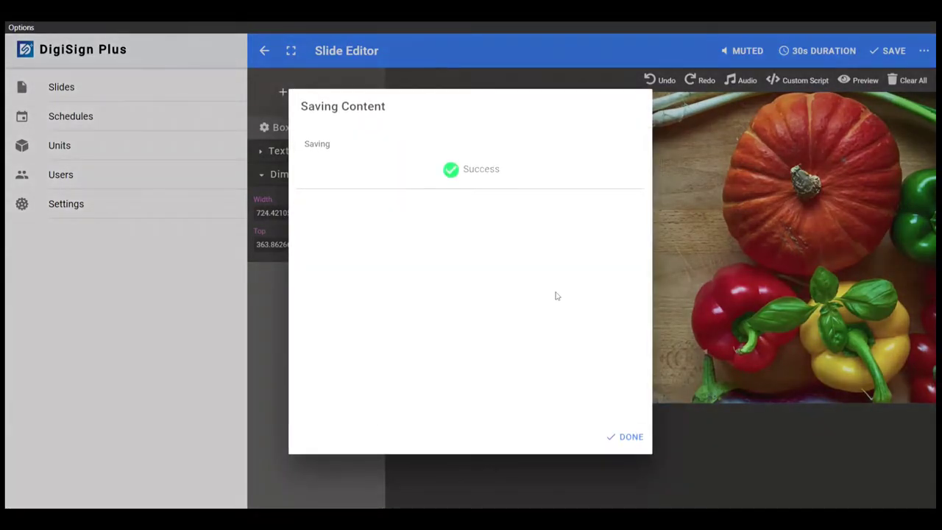
pyautogui.click(630, 439)
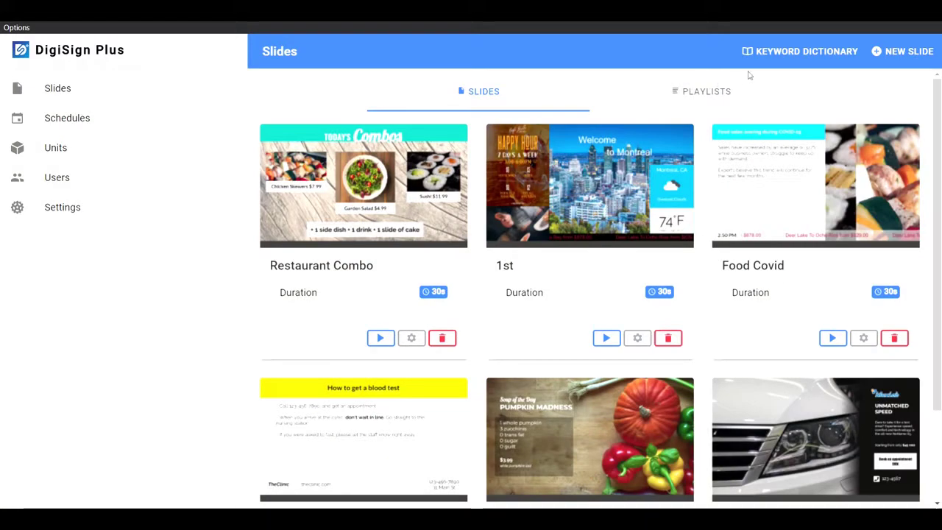
# - Create a slide from the Info + Slideshow + RSS template and paste the travel-deals feed URL into its ticker
pyautogui.click(897, 55)
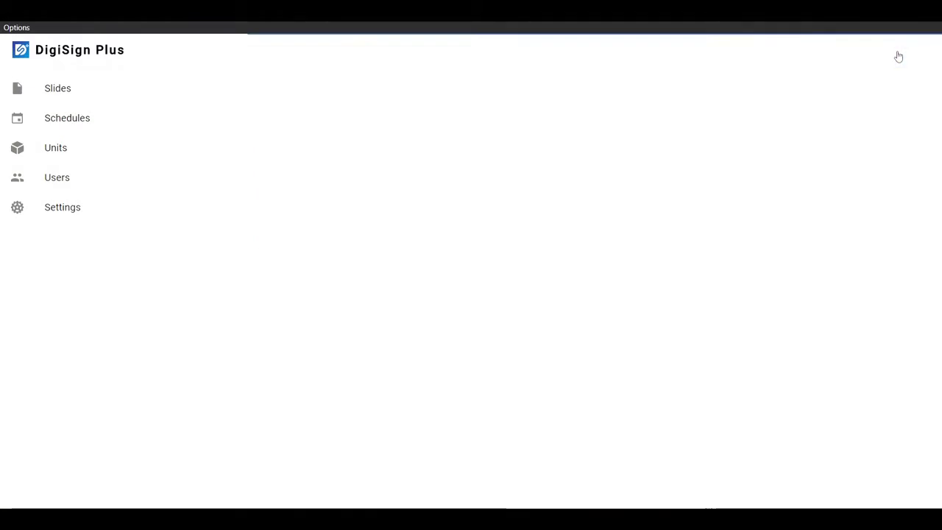
pyautogui.scroll(-1, 463, 250)
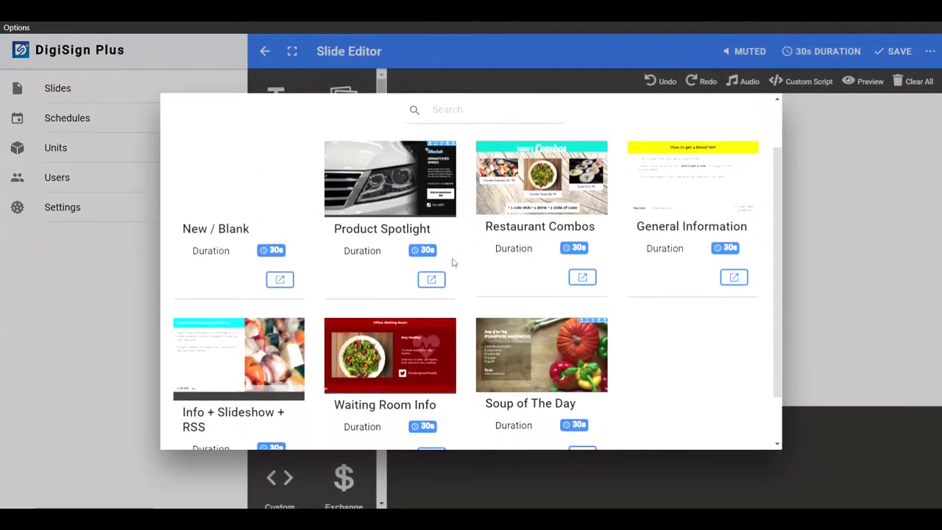
pyautogui.click(260, 373)
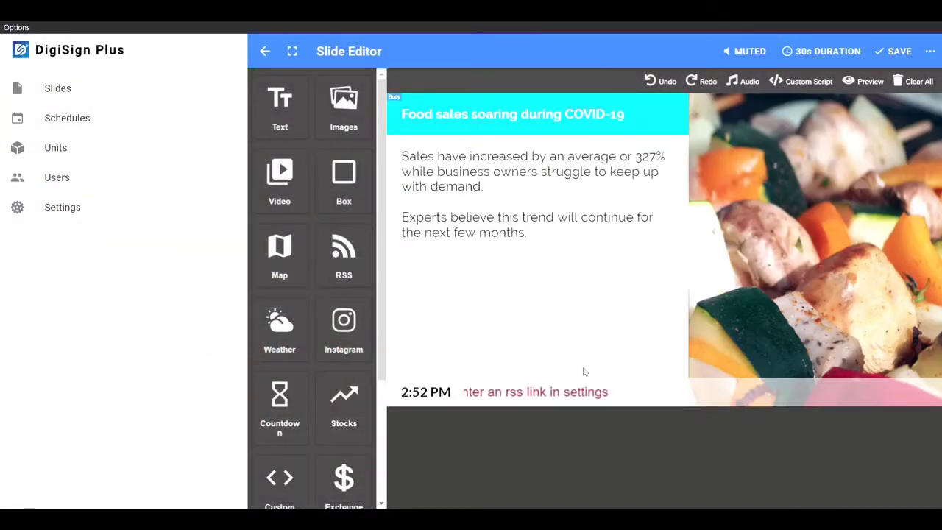
pyautogui.click(603, 395)
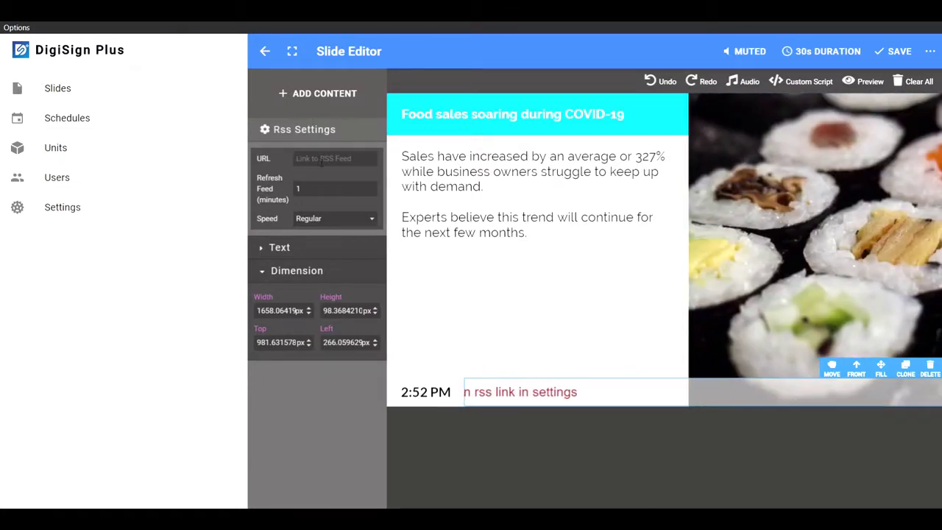
pyautogui.hotkey('ctrl', 'v')
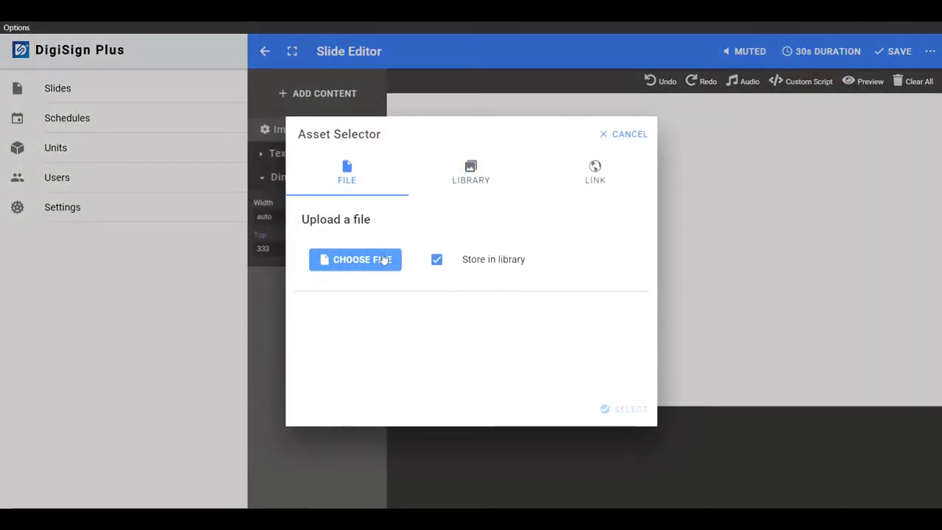
# - Upload the city skyline photo onto the blank slide and set it to FILL
pyautogui.click(380, 258)
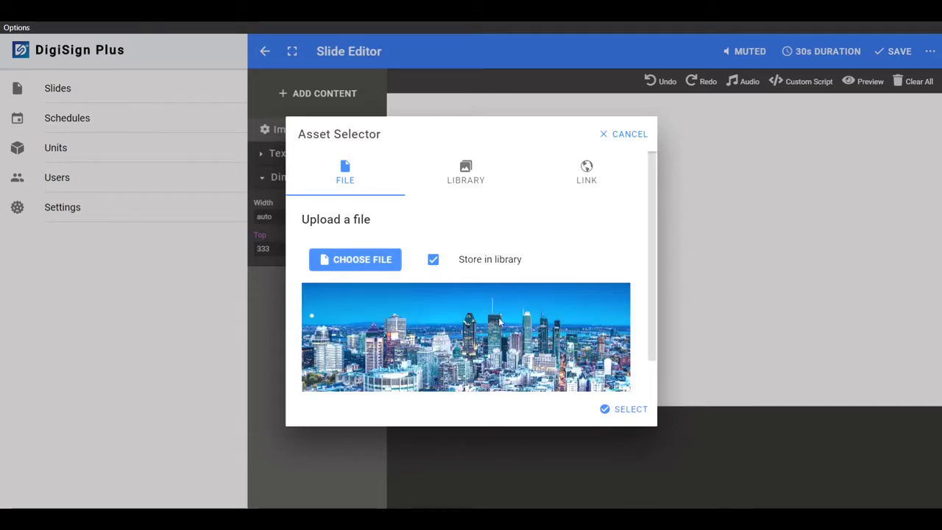
pyautogui.click(628, 407)
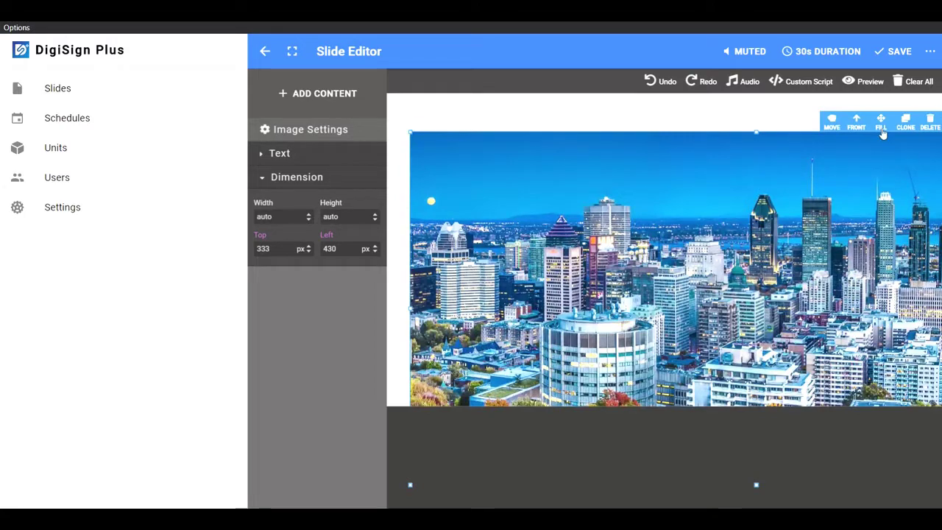
pyautogui.click(883, 131)
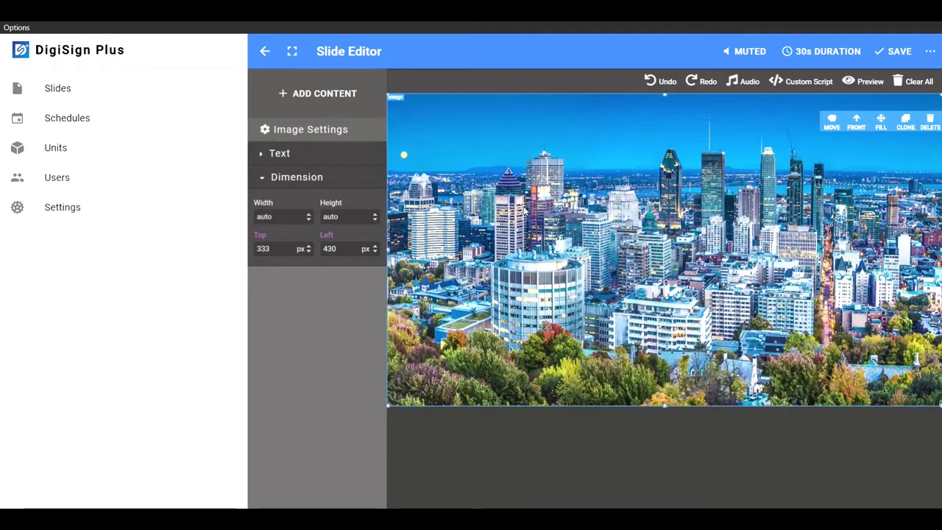
# - Insert the Happy Hour poster from the image library and resize it into a narrow top-left panel
pyautogui.click(325, 95)
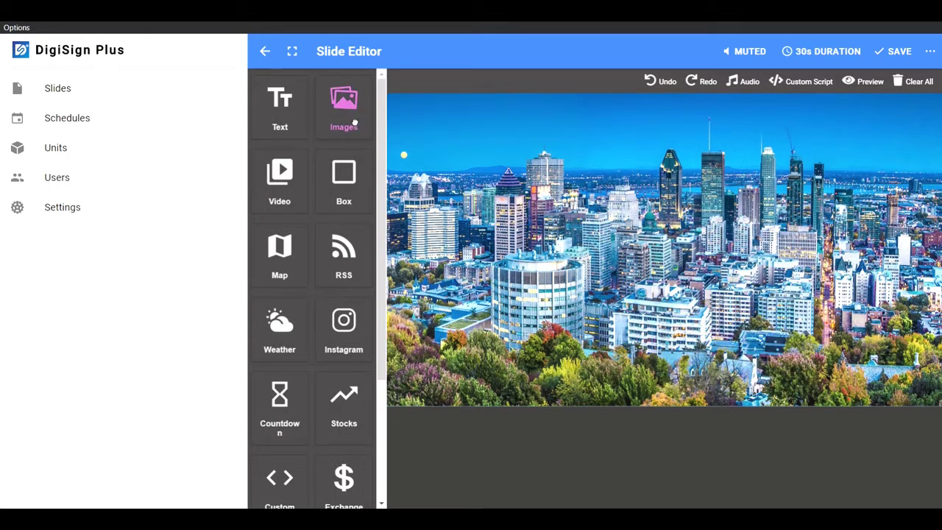
pyautogui.click(355, 123)
pyautogui.click(469, 188)
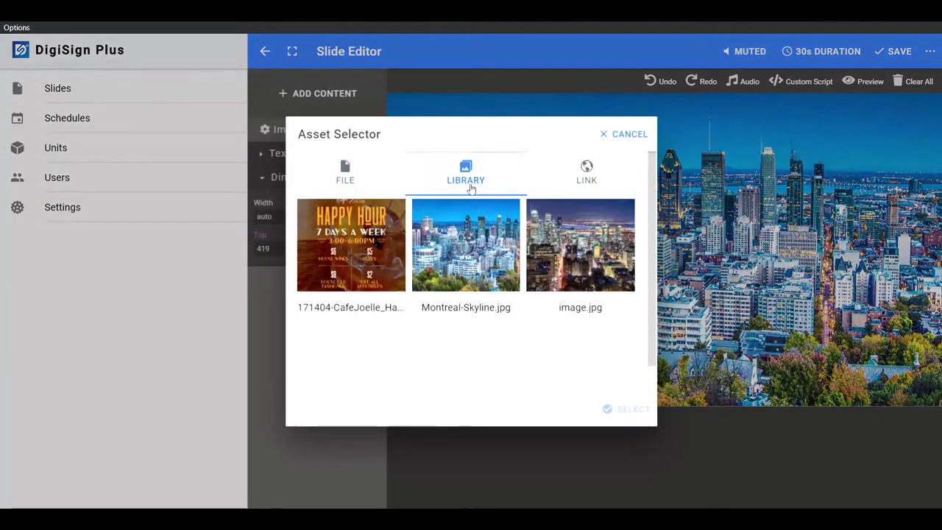
pyautogui.doubleClick(351, 254)
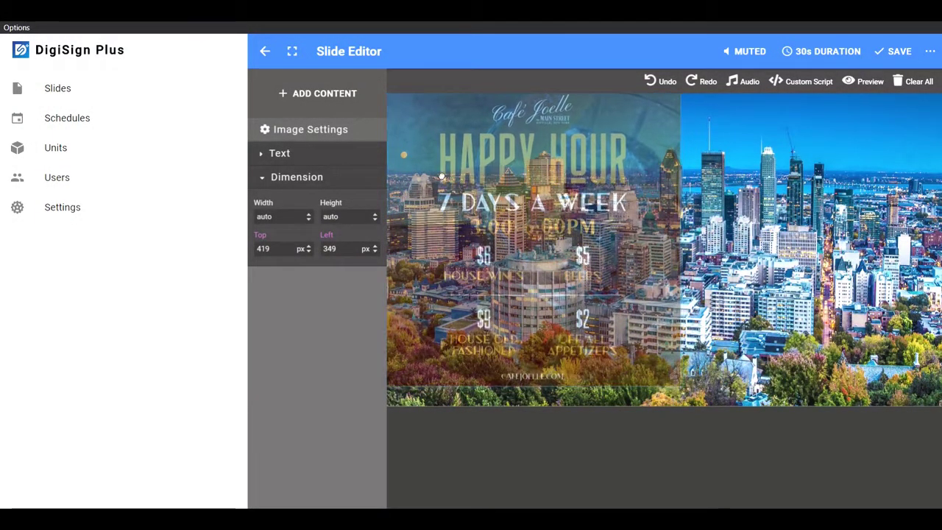
pyautogui.moveTo(677, 386); pyautogui.dragTo(591, 330)
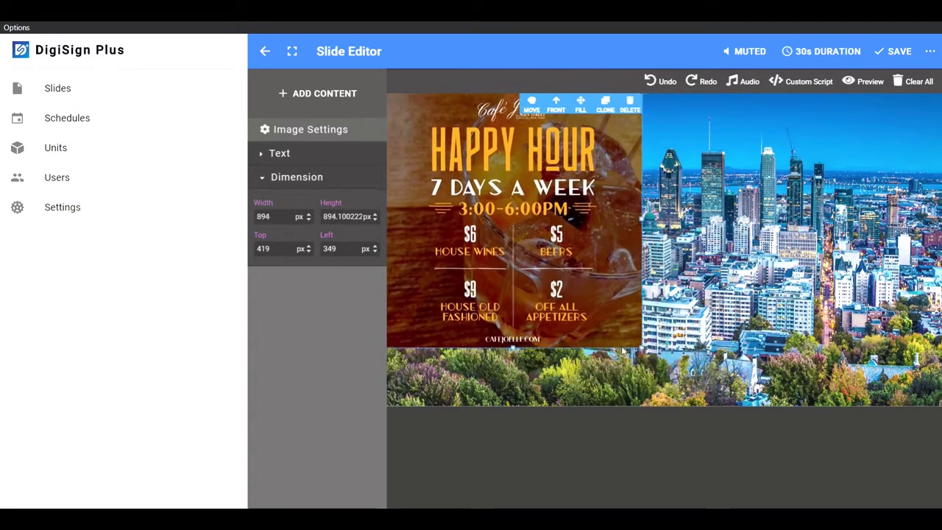
pyautogui.moveTo(620, 208); pyautogui.dragTo(552, 209)
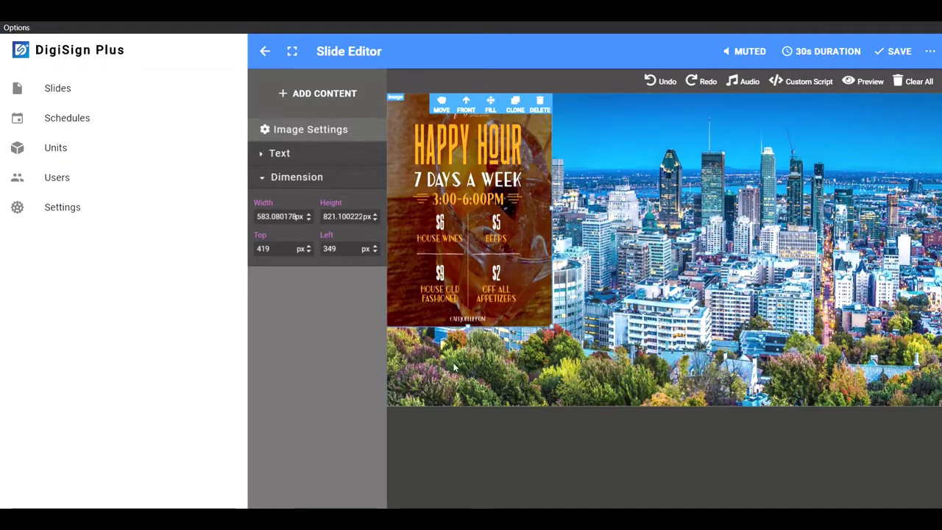
# - Add a YouTube video element filling the lower-left corner beneath the Happy Hour poster
pyautogui.click(326, 103)
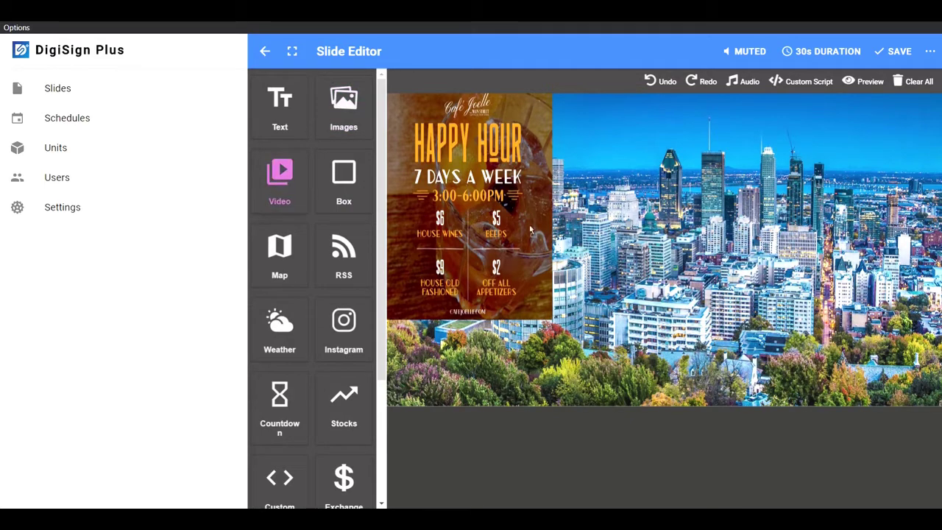
pyautogui.moveTo(530, 231); pyautogui.dragTo(439, 317)
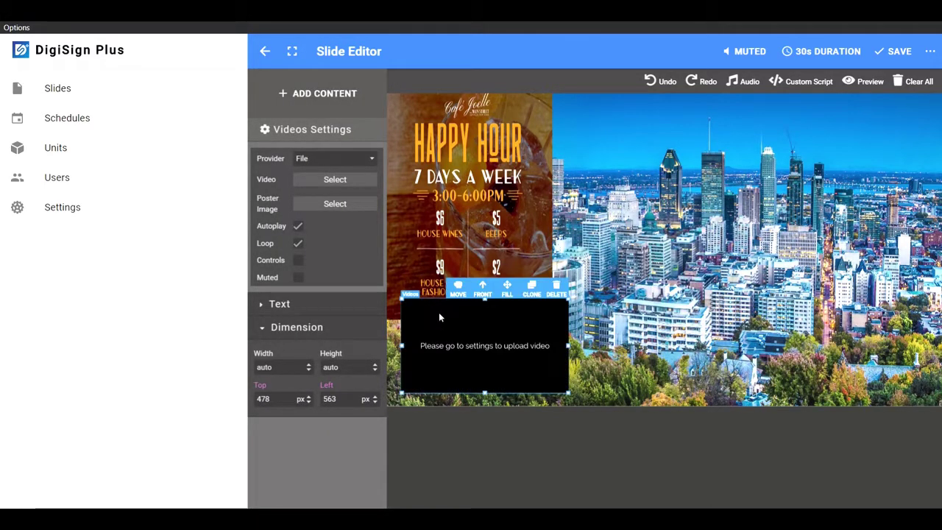
pyautogui.click(319, 178)
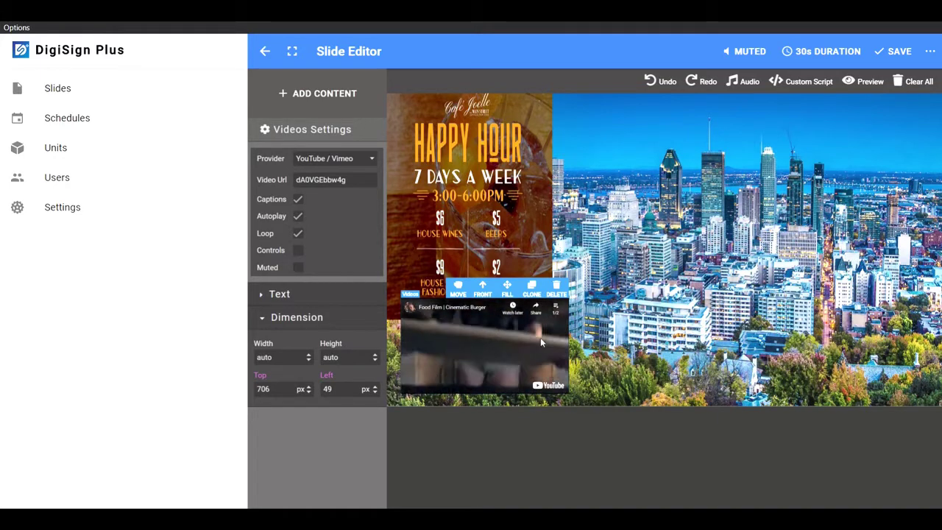
pyautogui.moveTo(539, 337); pyautogui.dragTo(534, 355)
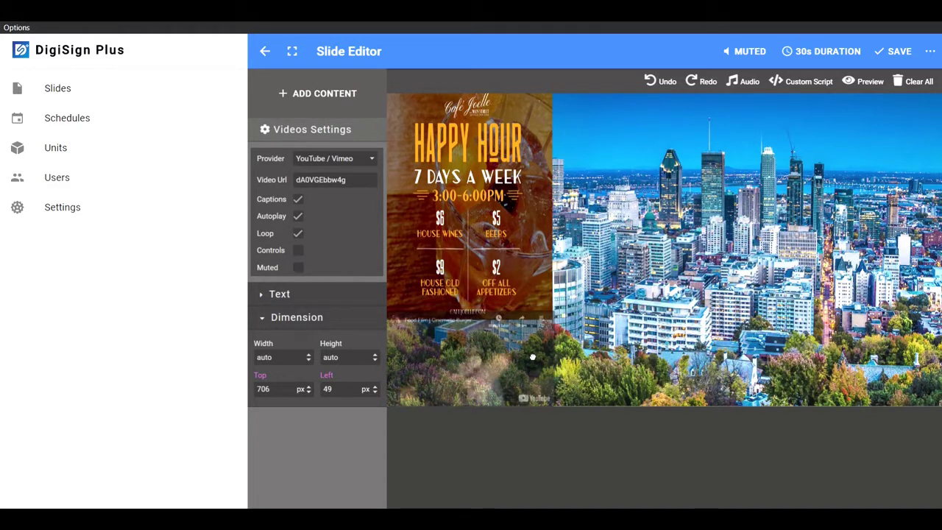
pyautogui.click(526, 349)
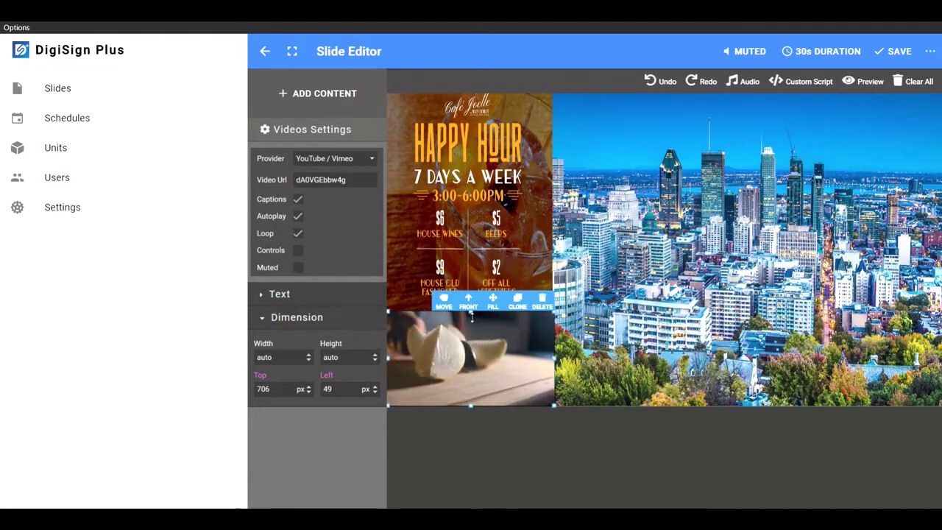
pyautogui.moveTo(554, 359); pyautogui.dragTo(555, 365)
# - Shorten the Happy Hour poster so it sits just above the video
pyautogui.click(538, 258)
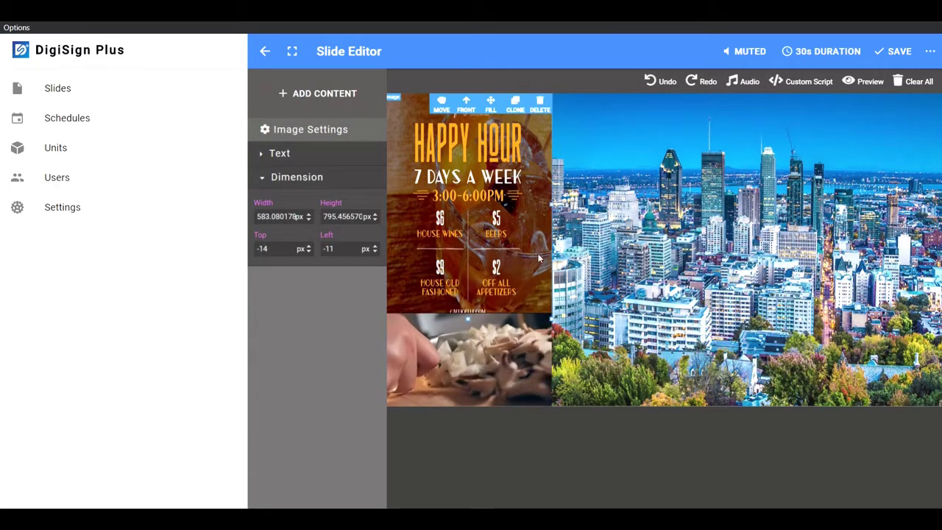
pyautogui.click(607, 254)
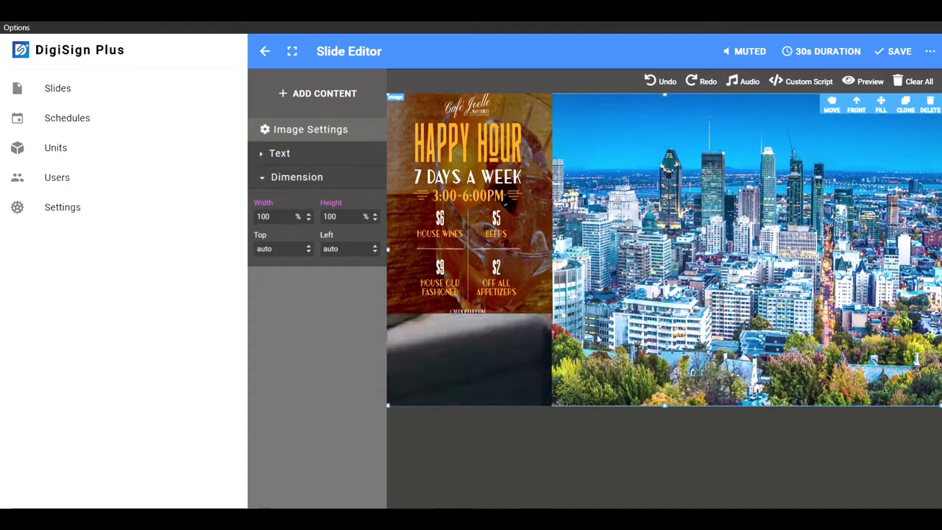
pyautogui.click(477, 306)
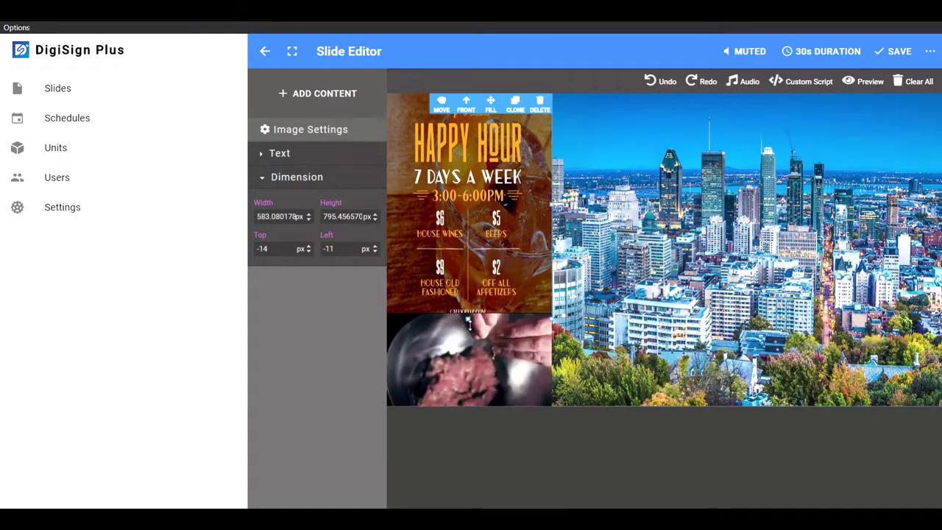
pyautogui.moveTo(476, 307); pyautogui.dragTo(472, 315)
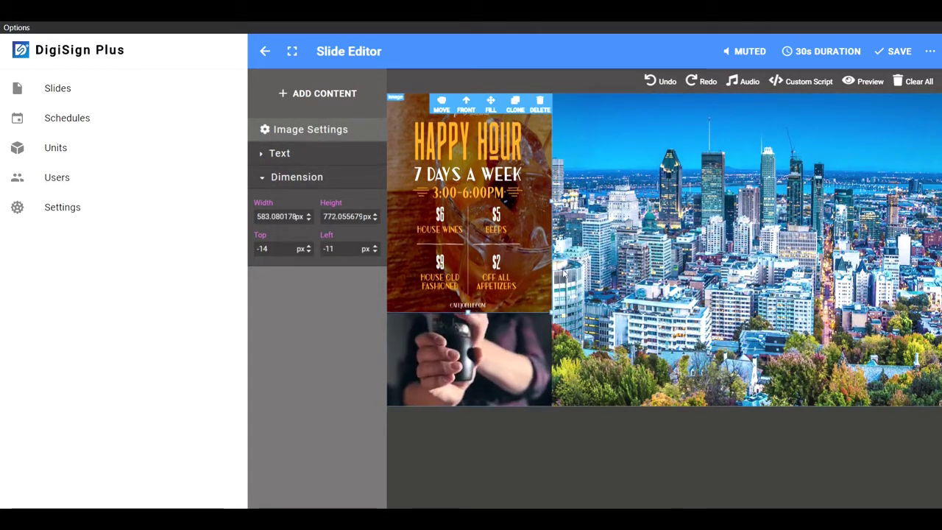
pyautogui.click(637, 332)
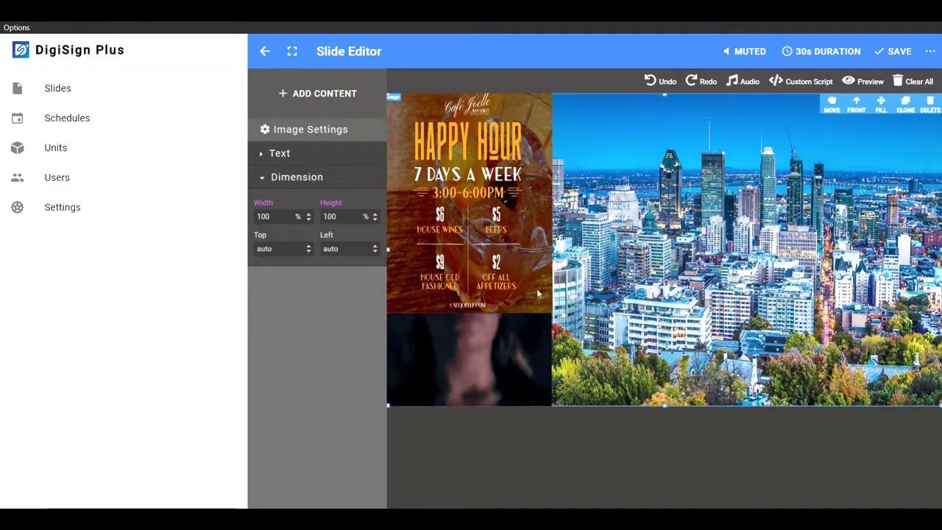
# - Add an RSS ticker element with a black background colour
pyautogui.click(325, 94)
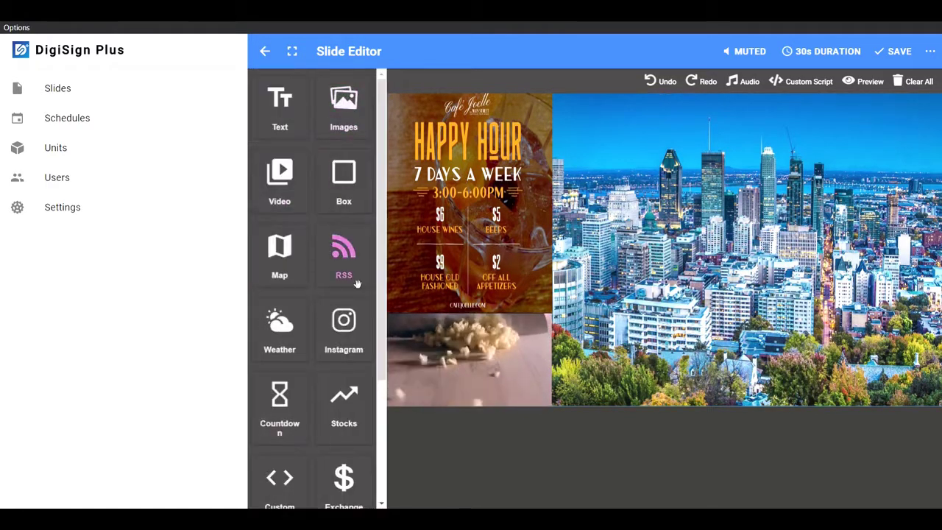
pyautogui.click(356, 283)
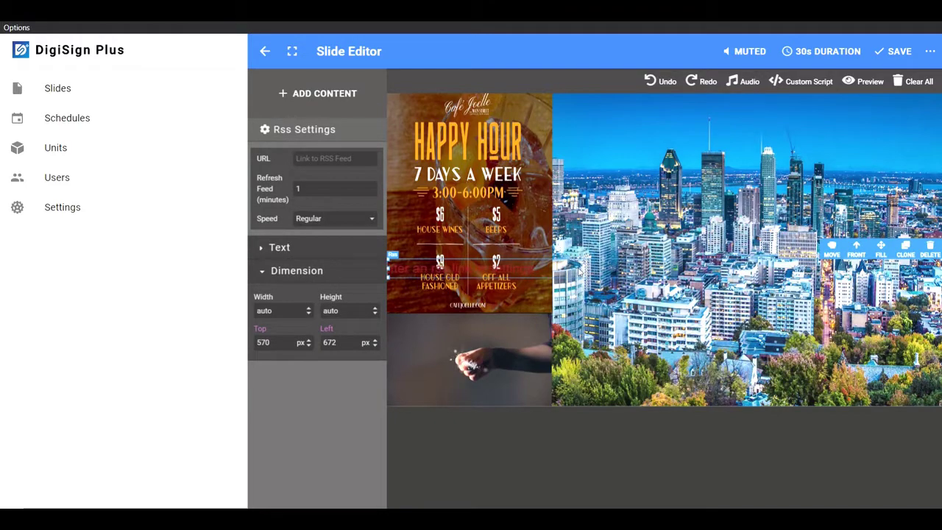
pyautogui.click(347, 254)
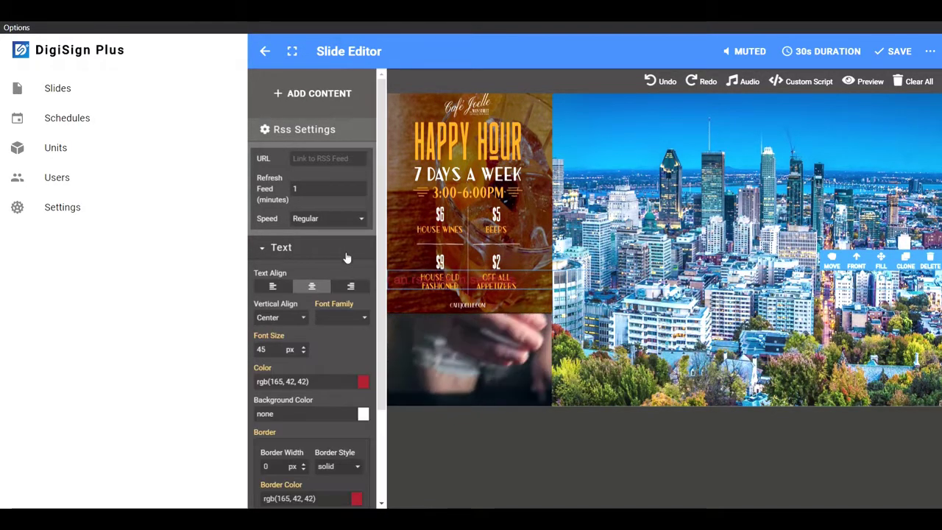
pyautogui.click(364, 413)
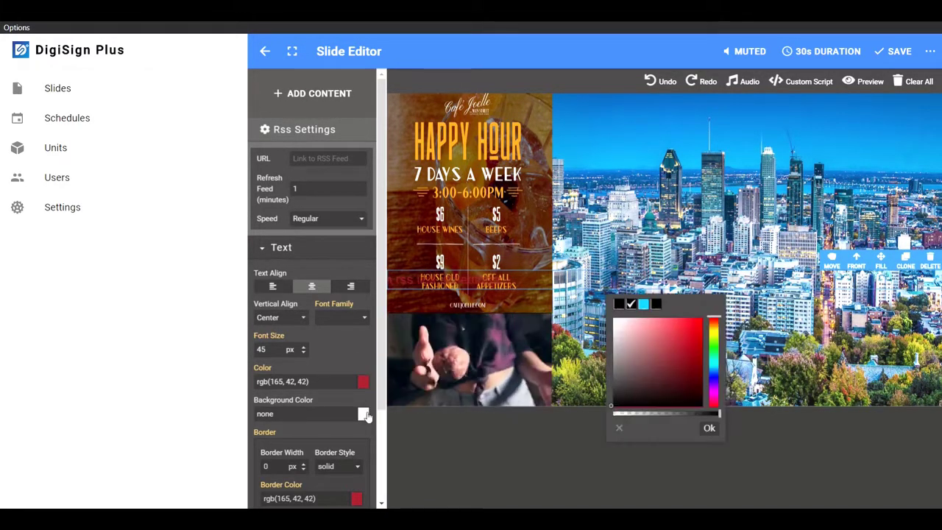
pyautogui.click(620, 304)
pyautogui.click(708, 427)
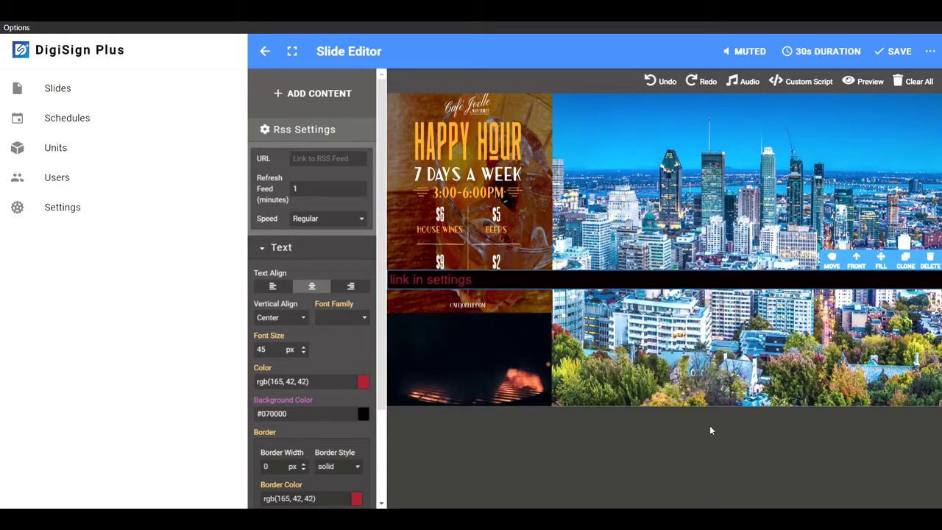
# - Move the ticker band to the slide's bottom edge and load the travel-deal feed
pyautogui.moveTo(505, 302); pyautogui.dragTo(475, 397)
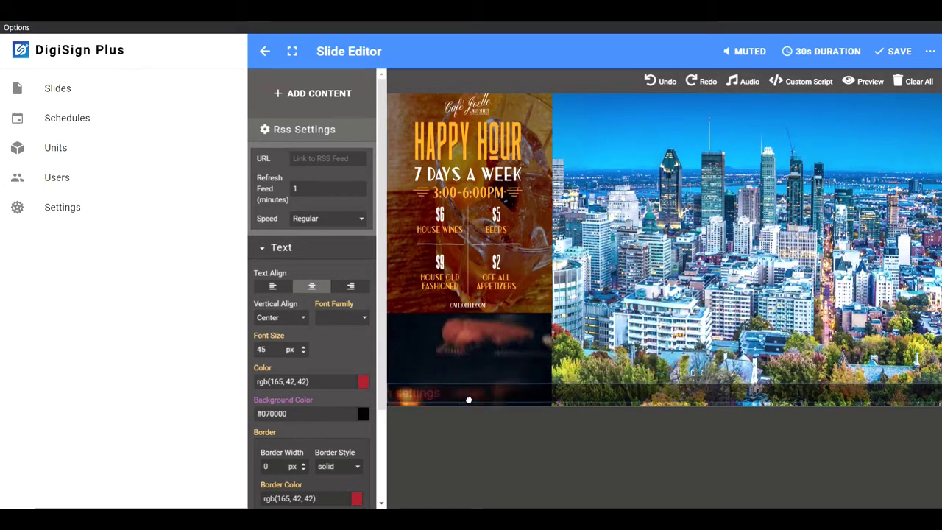
pyautogui.moveTo(475, 398); pyautogui.dragTo(414, 403)
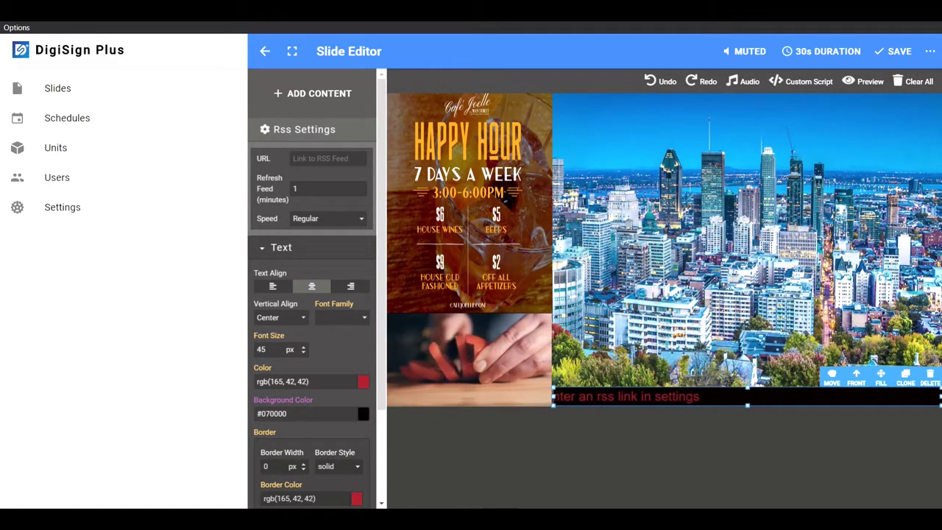
pyautogui.click(338, 173)
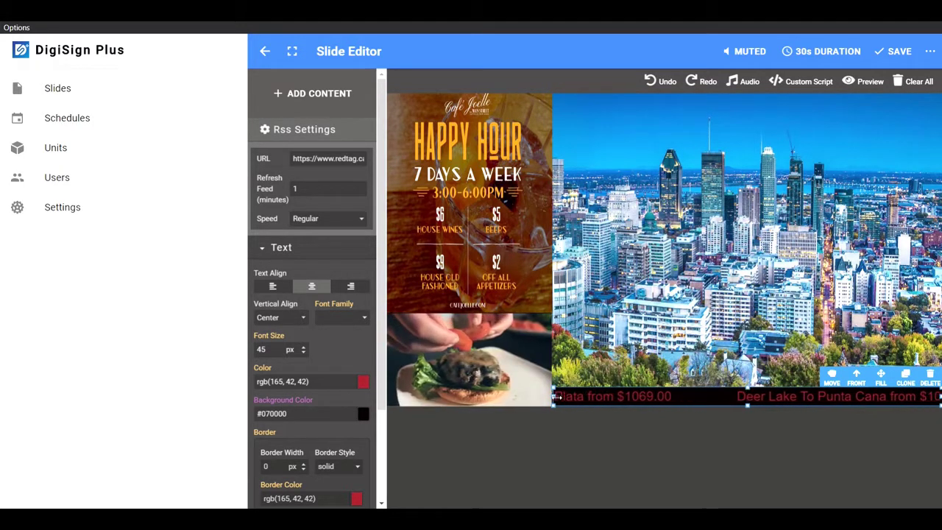
pyautogui.click(617, 354)
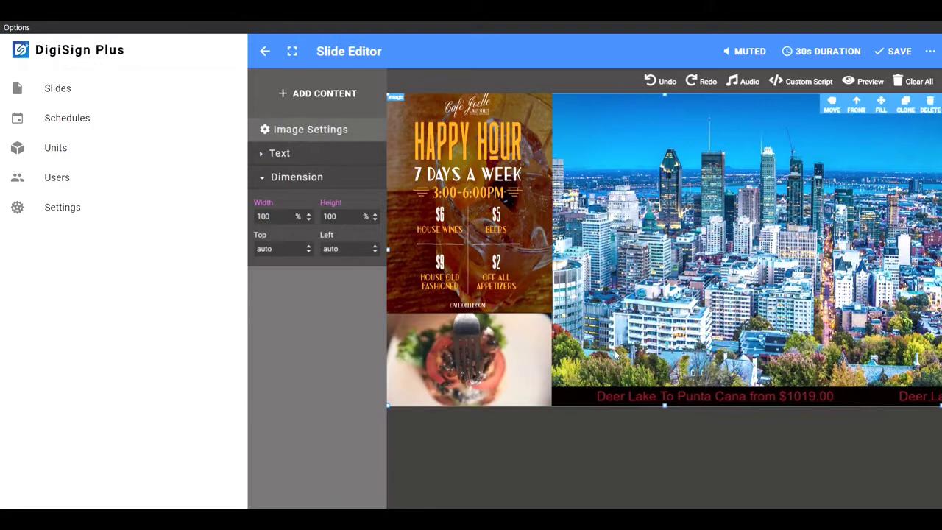
# - Add a Montreal weather widget without extra weather data, narrowed against the right edge
pyautogui.click(359, 108)
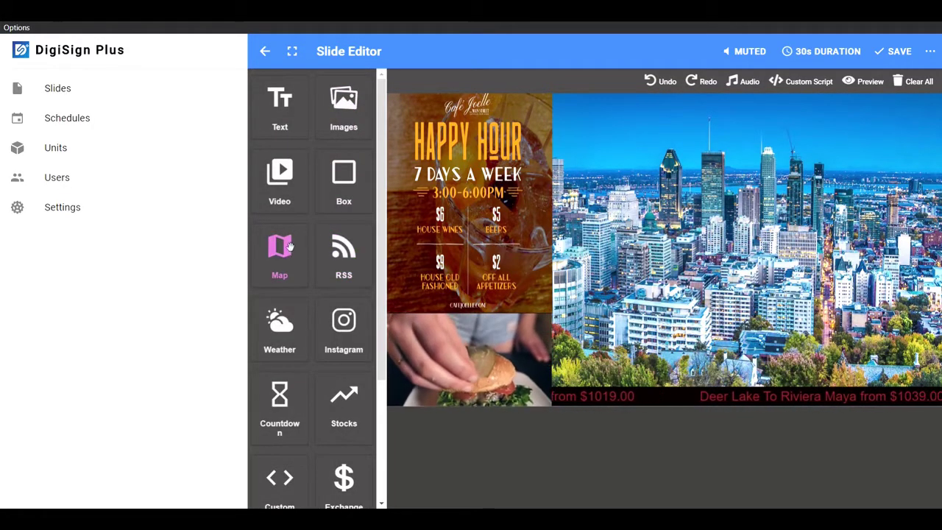
pyautogui.click(280, 327)
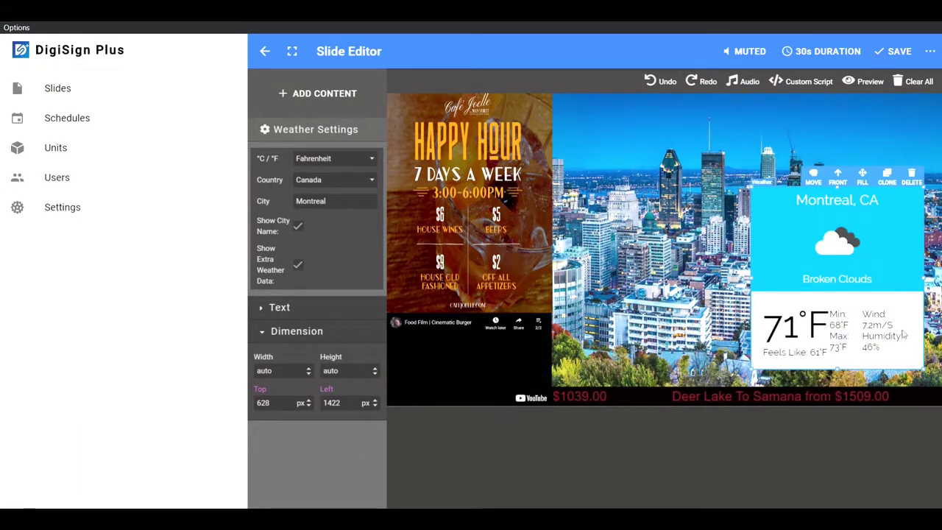
pyautogui.click(299, 266)
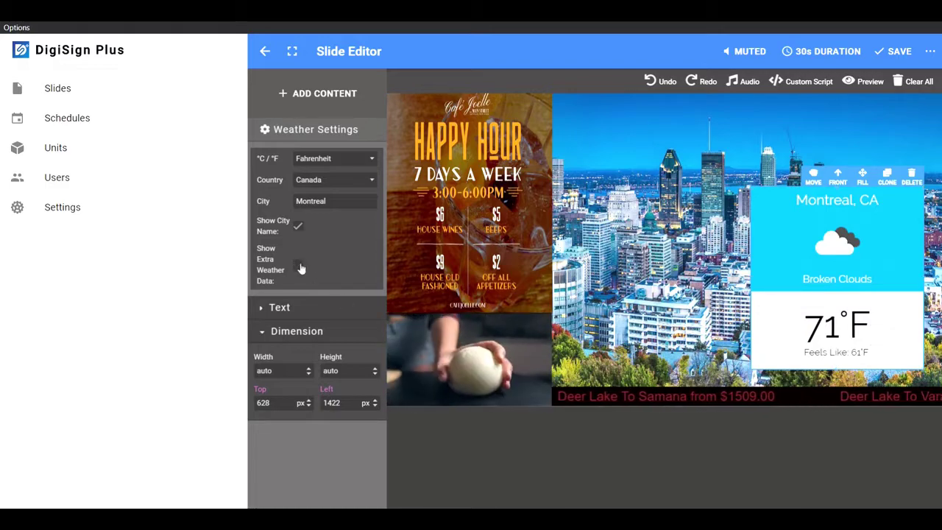
pyautogui.moveTo(886, 272); pyautogui.dragTo(898, 283)
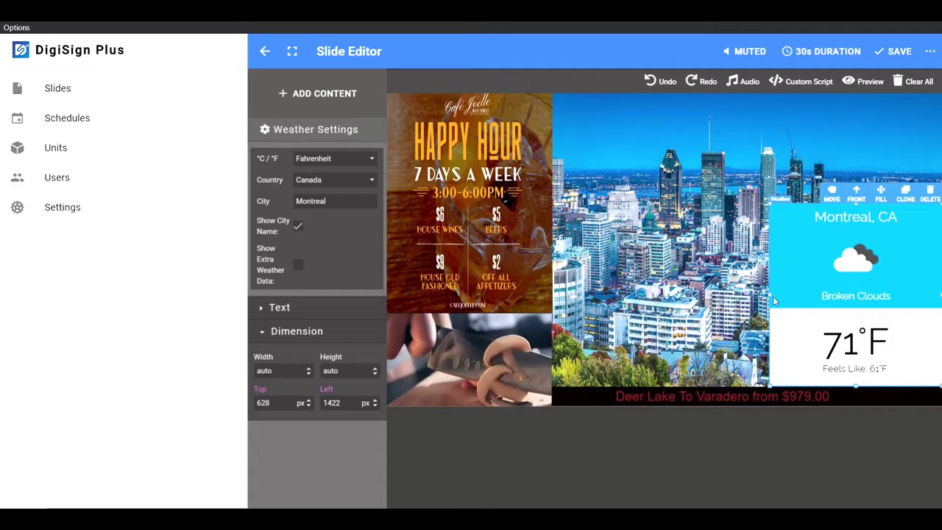
pyautogui.moveTo(774, 297); pyautogui.dragTo(811, 302)
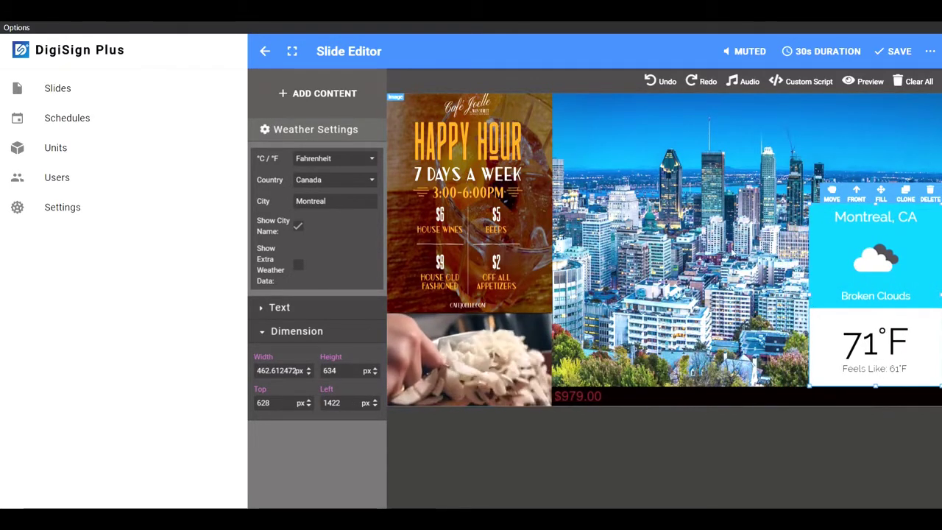
# - Undo the accidental change made to the city photo
pyautogui.click(709, 211)
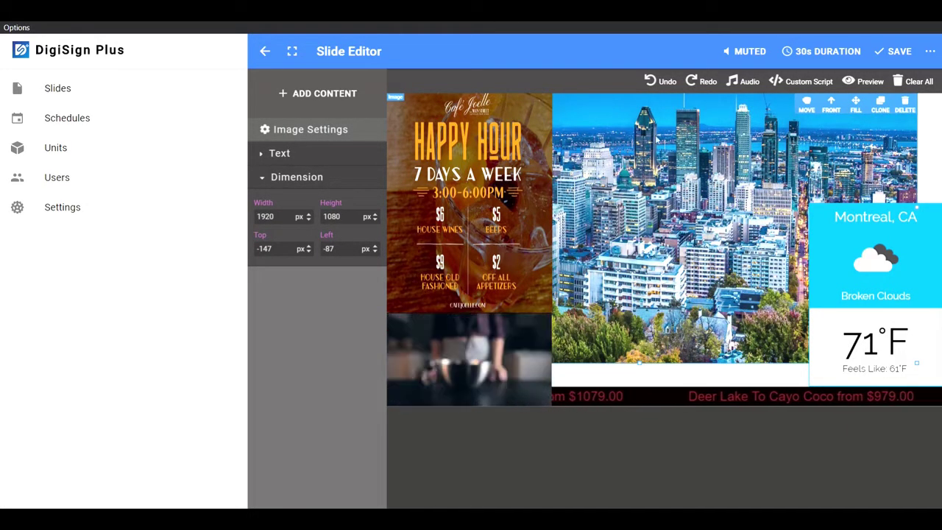
pyautogui.click(660, 82)
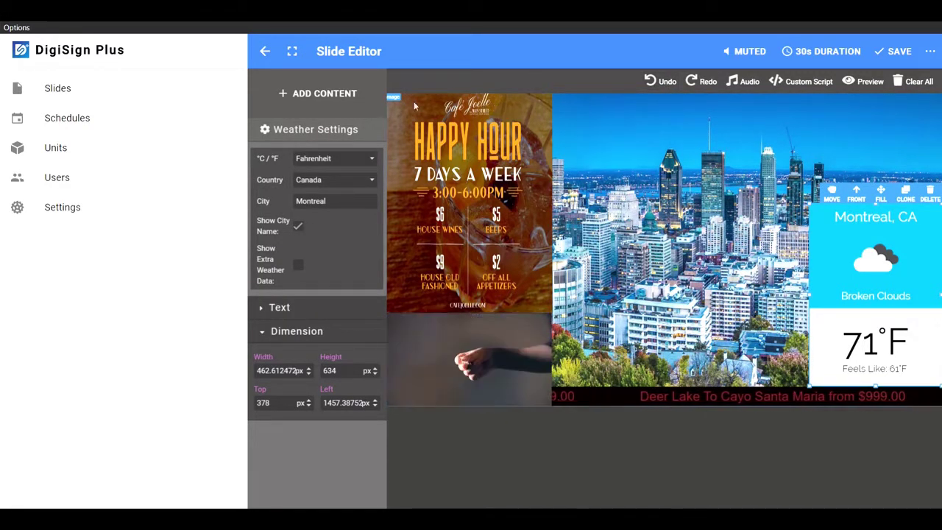
pyautogui.click(302, 93)
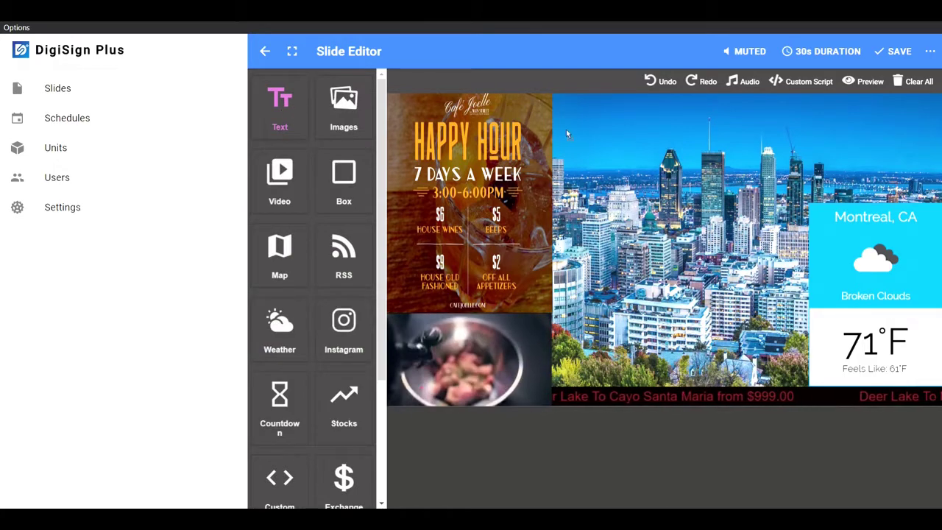
# - Add a text box near the top styled white (#ffffff), Helvetica, size 58
pyautogui.click(604, 133)
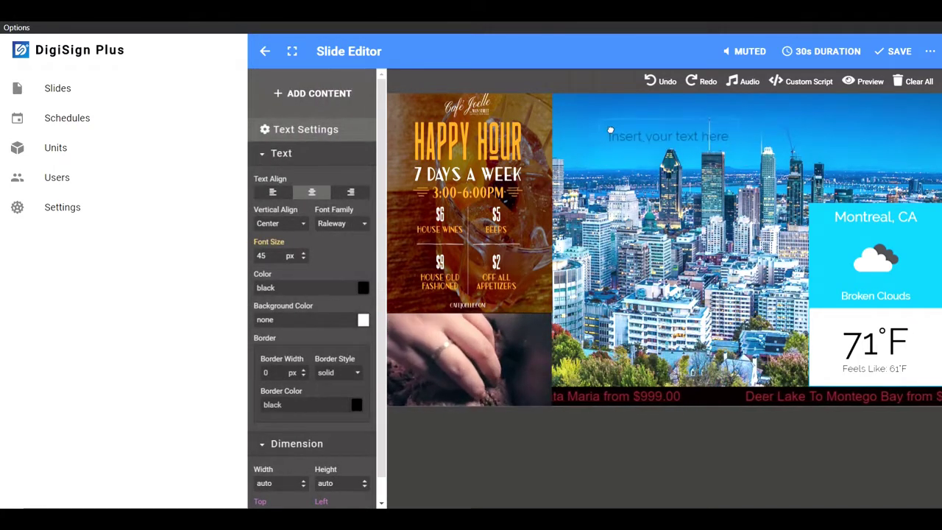
pyautogui.moveTo(612, 132); pyautogui.dragTo(595, 115)
pyautogui.click(363, 288)
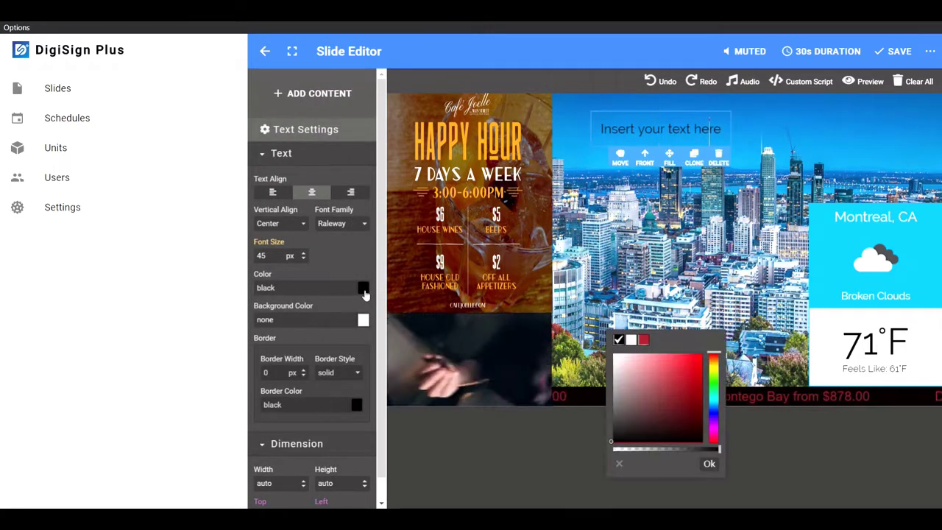
pyautogui.click(632, 340)
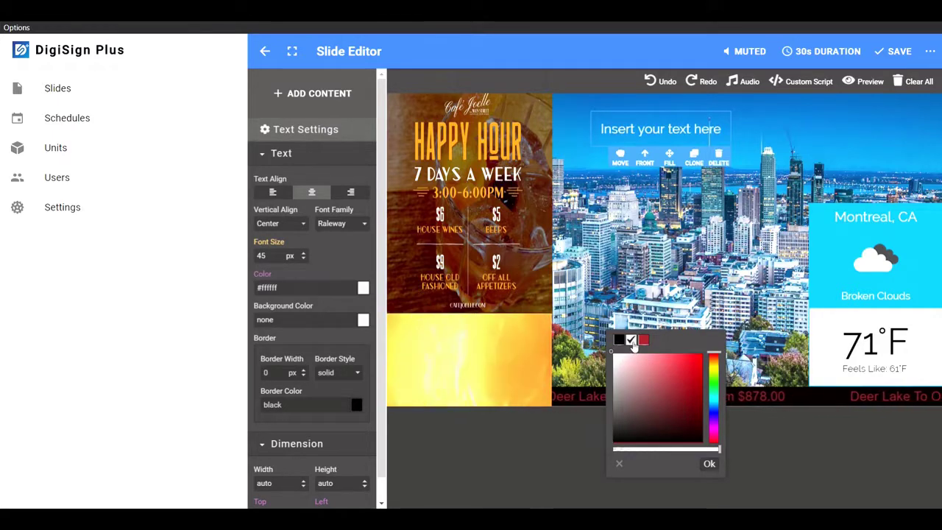
pyautogui.click(709, 464)
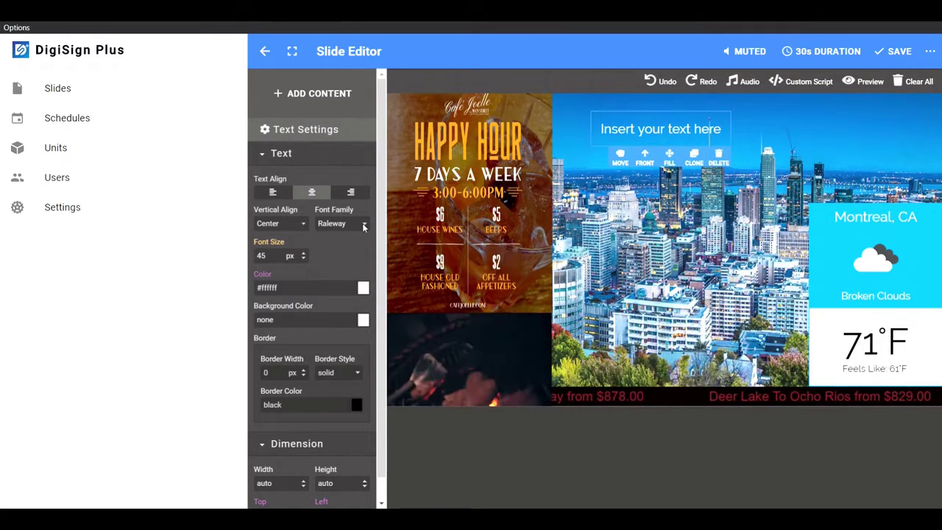
pyautogui.click(342, 306)
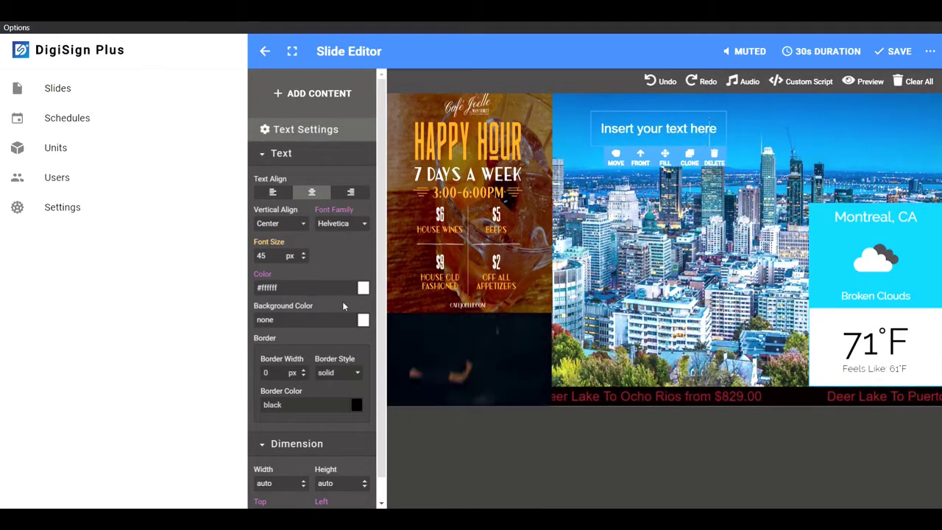
pyautogui.click(303, 252)
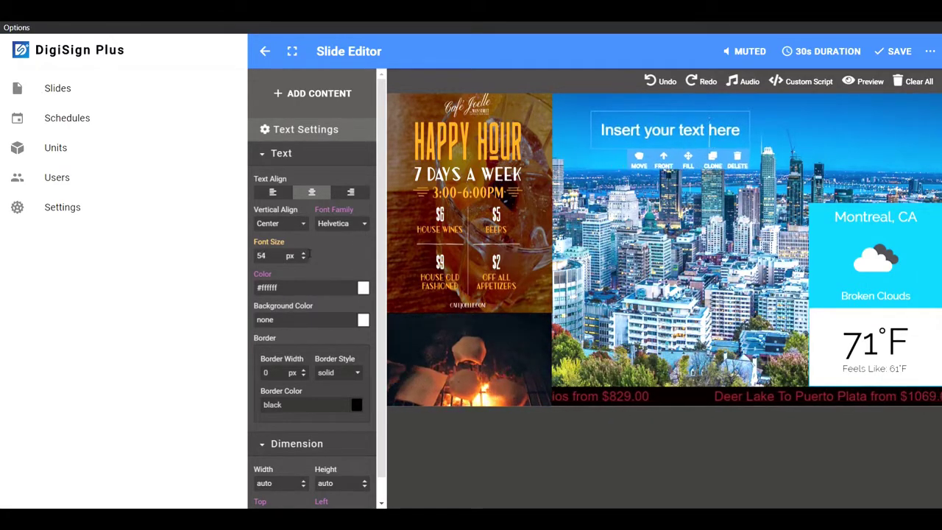
pyautogui.click(303, 258)
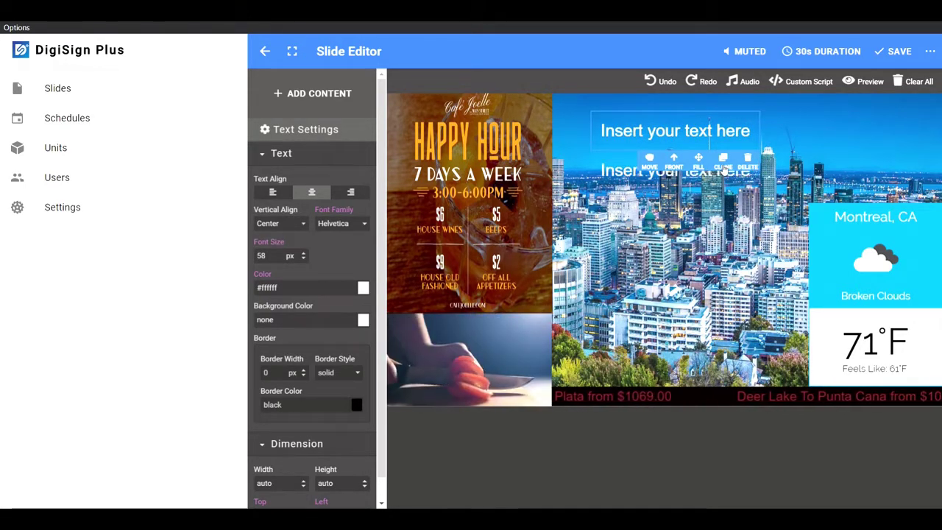
# - Place a second text box below and enter 'Welcome' and 'To Montreal'
pyautogui.moveTo(606, 190); pyautogui.dragTo(676, 185)
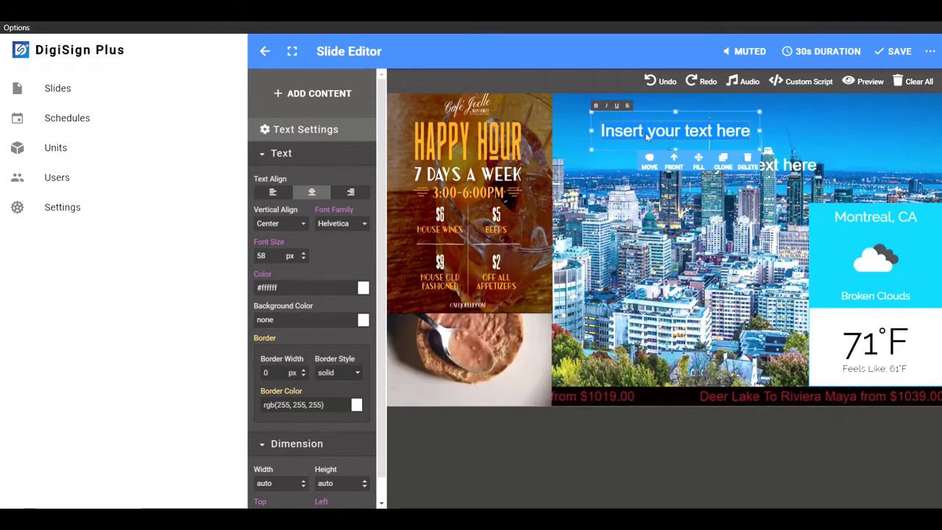
pyautogui.write('Welcome')
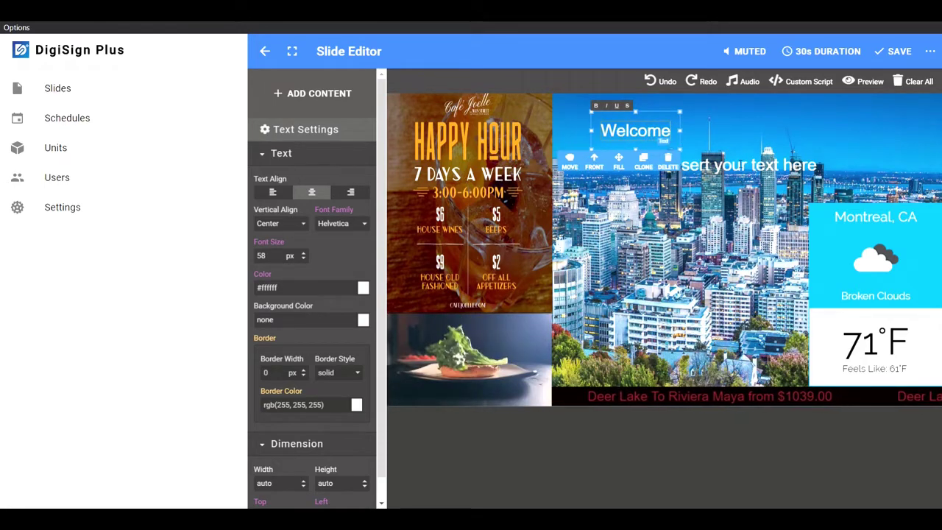
pyautogui.tripleClick(735, 161)
pyautogui.write('To')
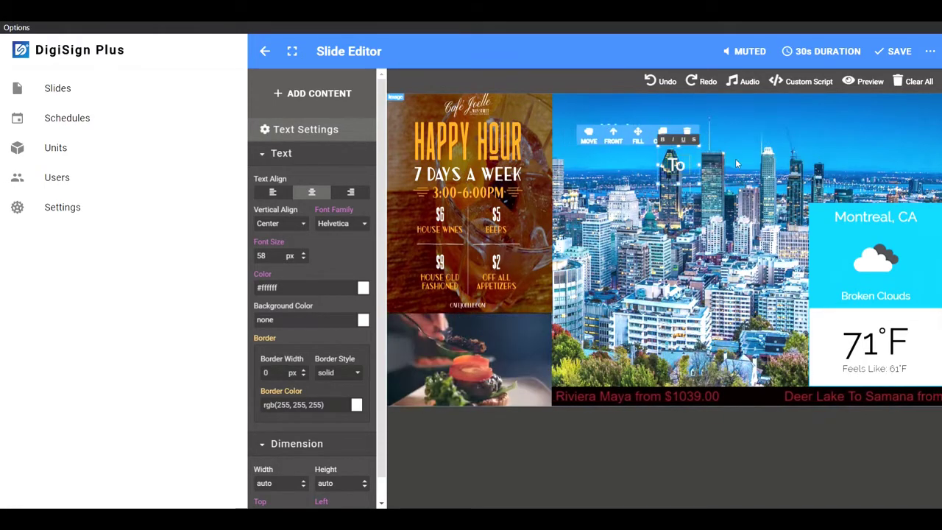
pyautogui.write(' Montreal')
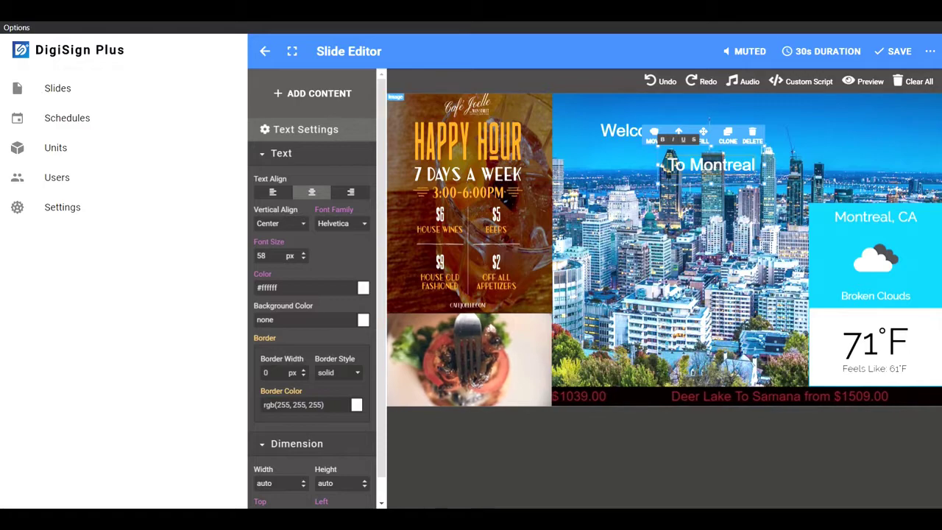
pyautogui.click(712, 151)
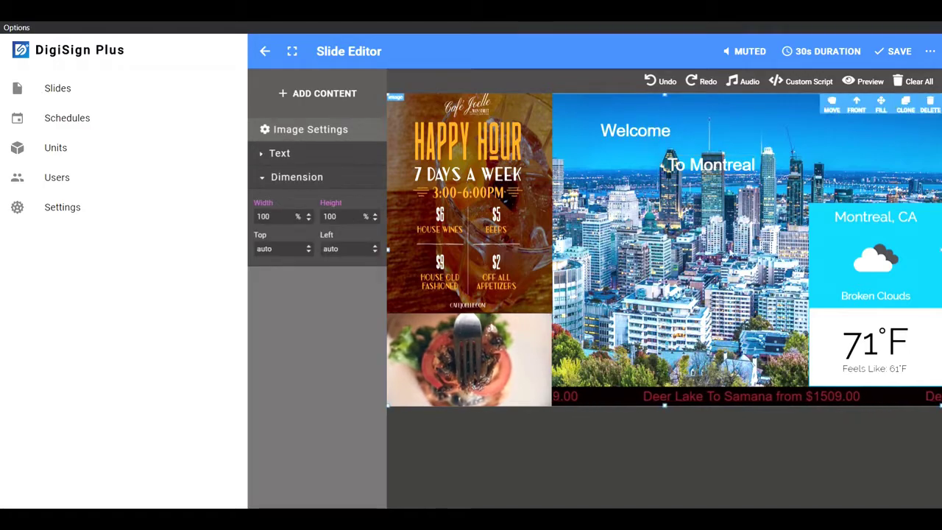
# - Select the To Montreal text, then the city photo
pyautogui.click(712, 152)
pyautogui.click(747, 361)
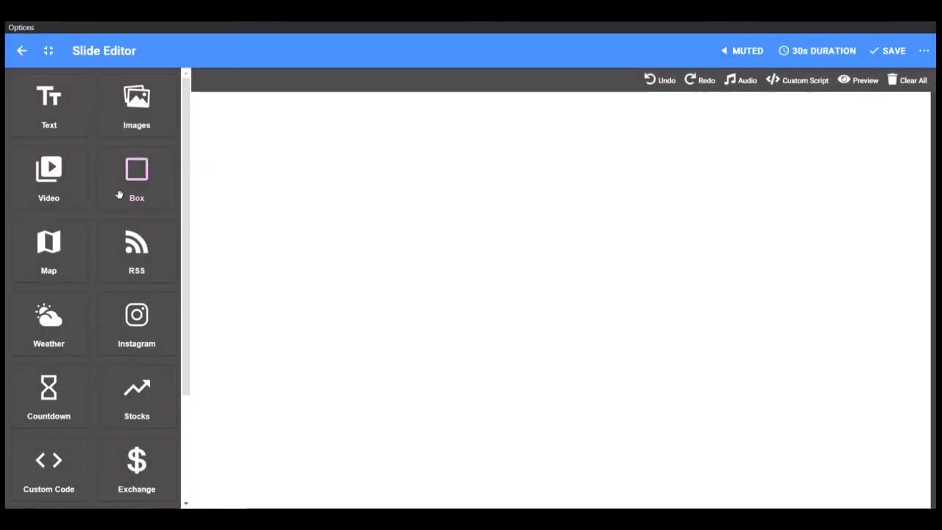
# - Switch the rates ticker to Cryptocurrencies in Panel layout and narrow it to the left side
pyautogui.scroll(-2, 91, 250)
pyautogui.moveTo(134, 351); pyautogui.dragTo(370, 212)
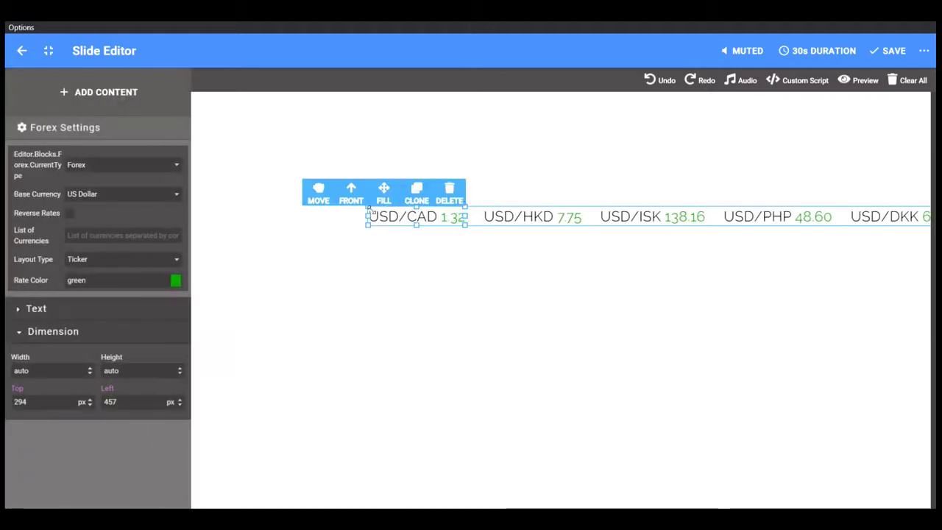
pyautogui.click(131, 167)
pyautogui.click(121, 186)
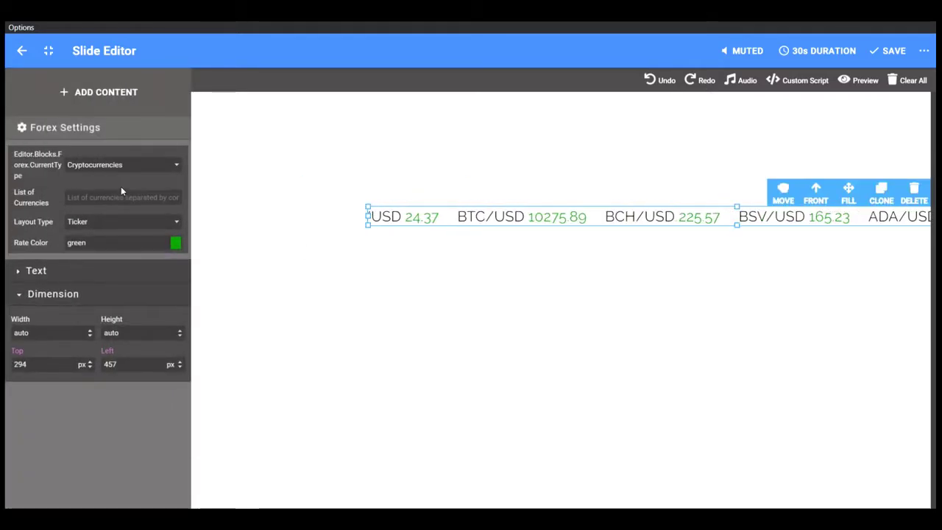
pyautogui.click(103, 221)
pyautogui.click(88, 242)
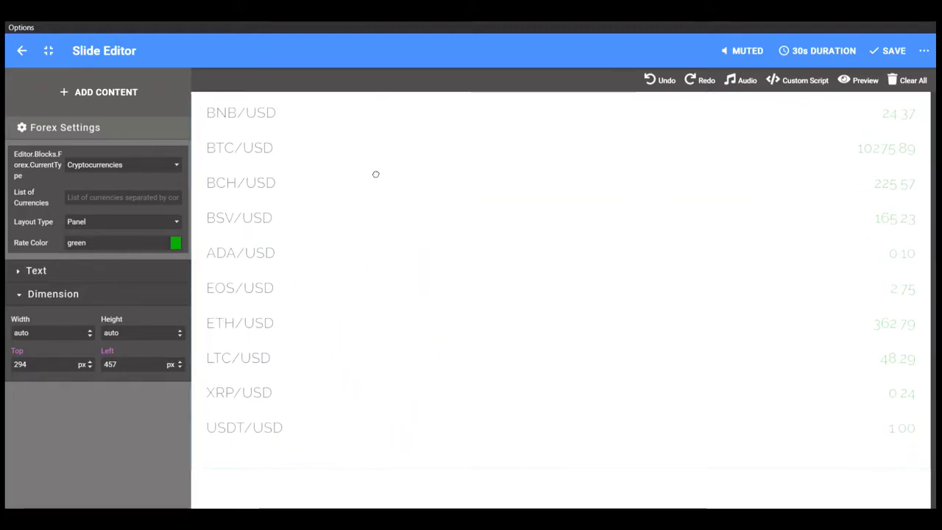
pyautogui.moveTo(929, 468)
pyautogui.mouseDown()
pyautogui.moveTo(375, 314)
pyautogui.moveTo(385, 337)
pyautogui.mouseUp()
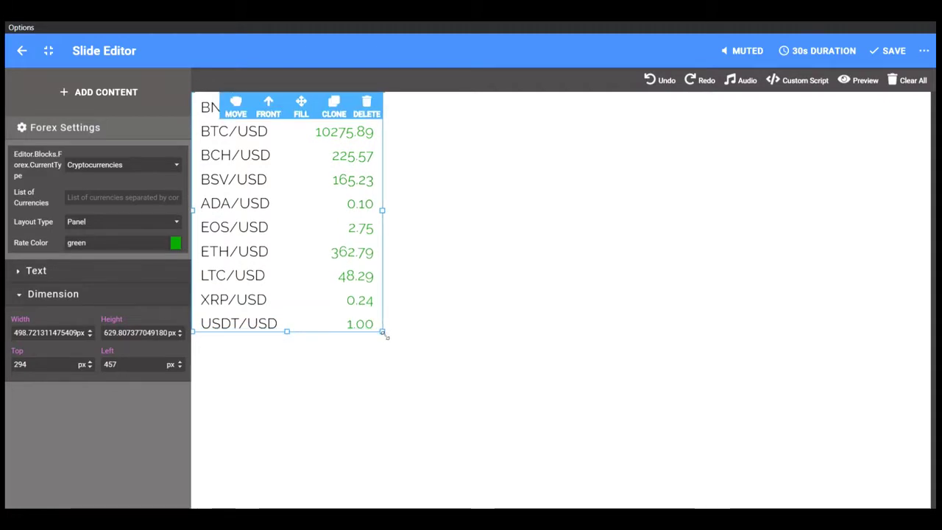
# - Add a Slideshow element to the slide
pyautogui.click(111, 92)
pyautogui.scroll(-3, 91, 397)
pyautogui.click(137, 462)
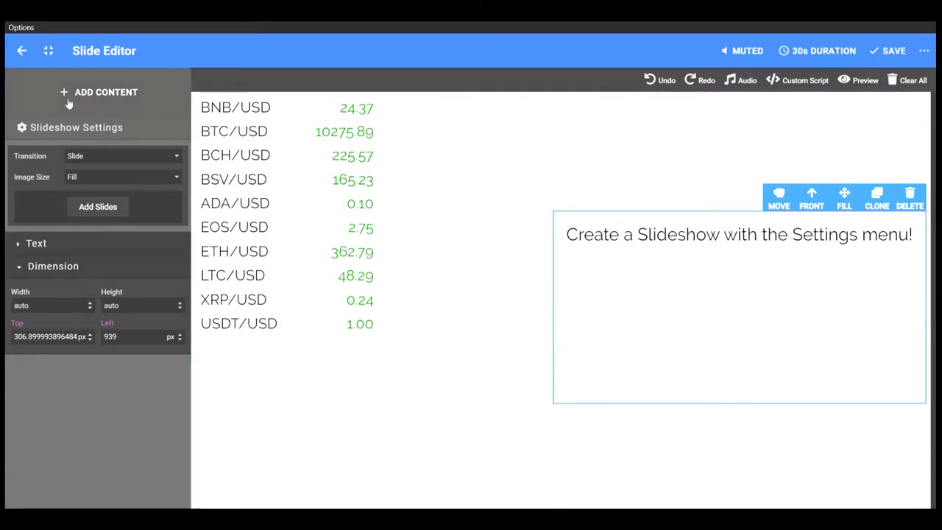
# - Add the watering-plant and Global Investment Forum library images as slideshow slides
pyautogui.click(106, 209)
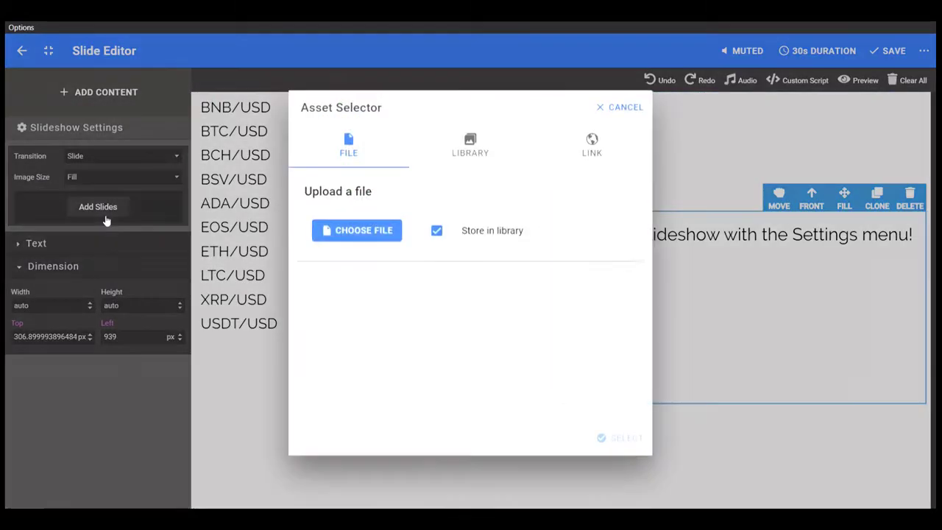
pyautogui.click(470, 143)
pyautogui.click(576, 261)
pyautogui.click(622, 437)
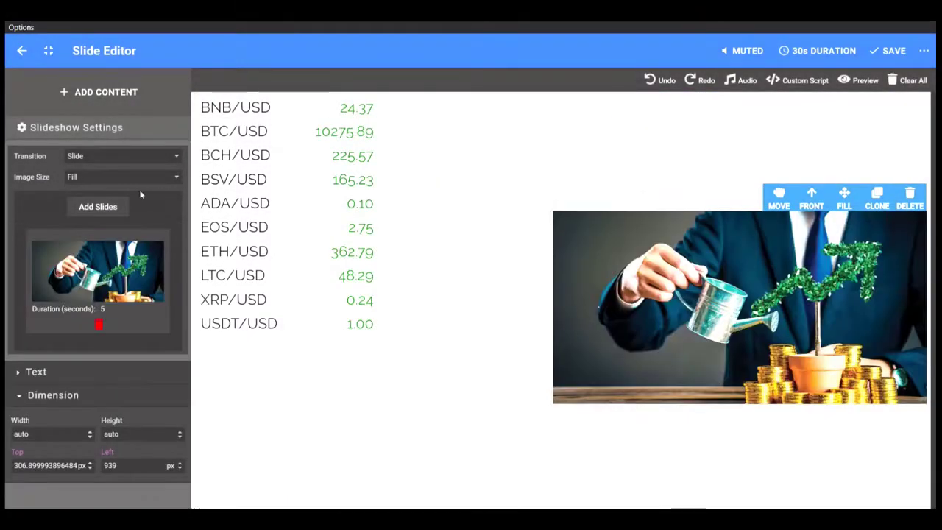
pyautogui.click(98, 208)
pyautogui.click(507, 151)
pyautogui.doubleClick(462, 231)
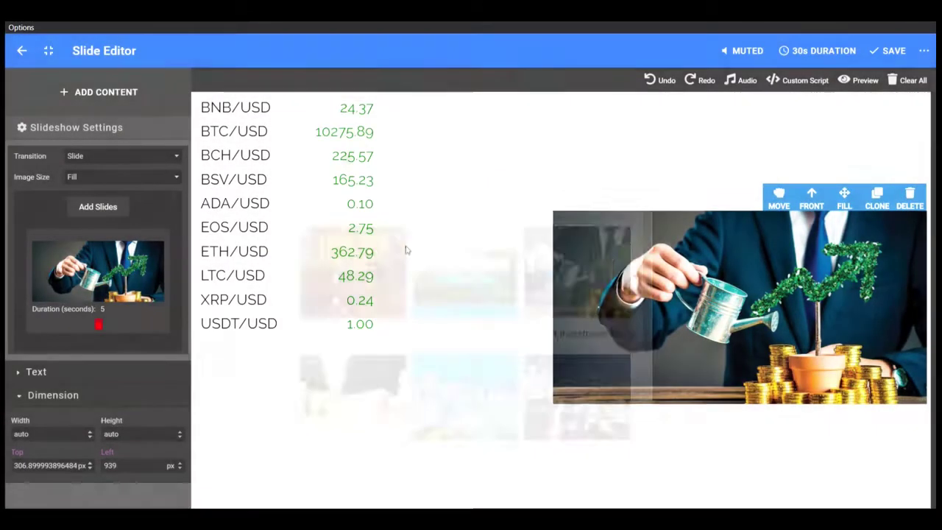
# - Add the balance-scale image as a third slide and enlarge the slideshow over the right side
pyautogui.click(93, 207)
pyautogui.click(480, 160)
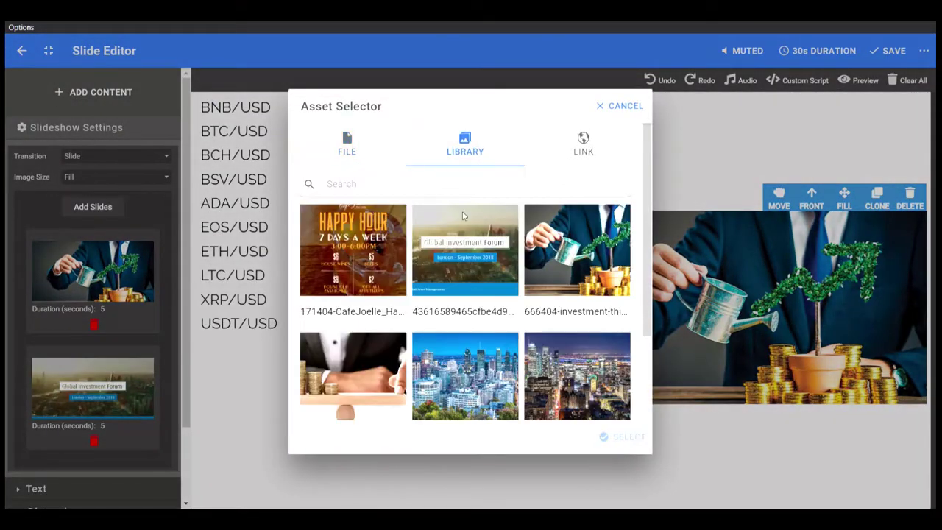
pyautogui.doubleClick(353, 344)
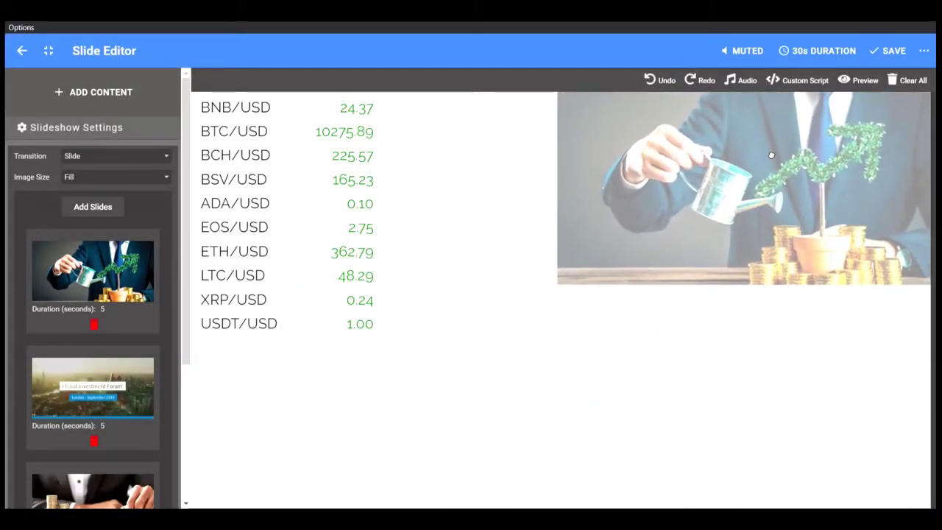
pyautogui.click(770, 156)
pyautogui.moveTo(557, 284)
pyautogui.mouseDown()
pyautogui.moveTo(447, 425)
pyautogui.moveTo(379, 446)
pyautogui.moveTo(393, 453)
pyautogui.mouseUp()
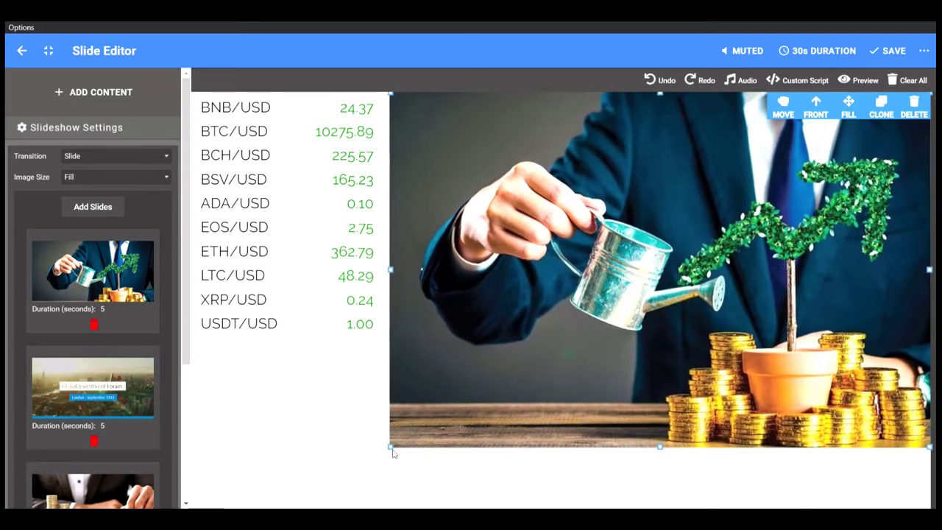
# - Set the Body wrapper's background colour to black
pyautogui.click(340, 413)
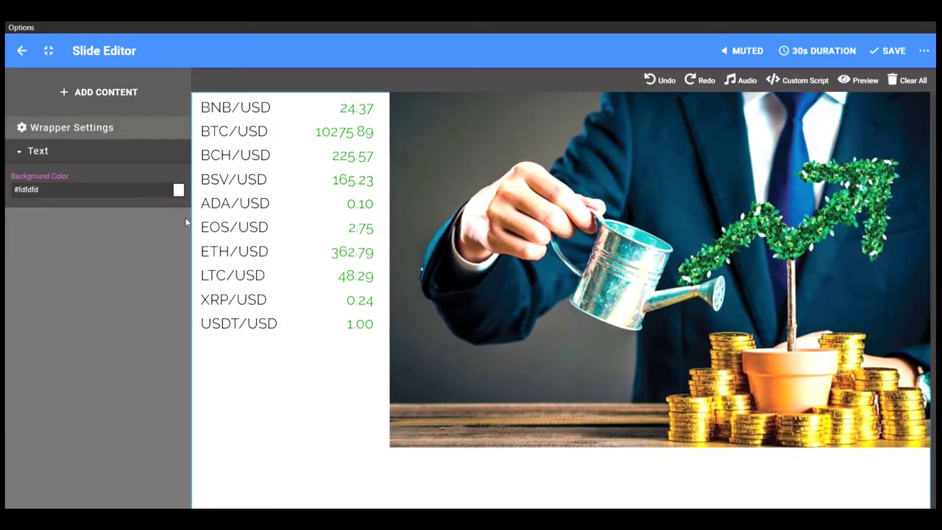
pyautogui.click(179, 191)
pyautogui.click(199, 241)
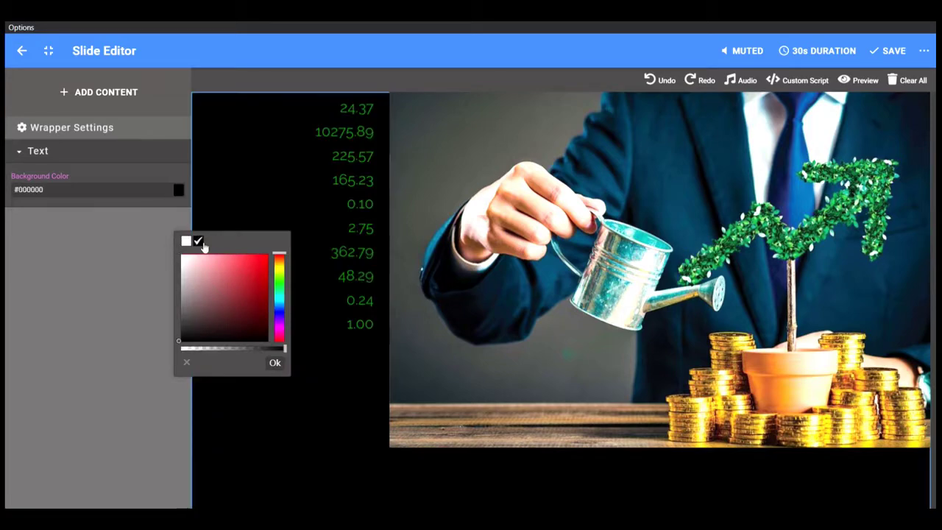
pyautogui.click(275, 363)
# - Make the crypto rates panel's text colour white
pyautogui.click(295, 232)
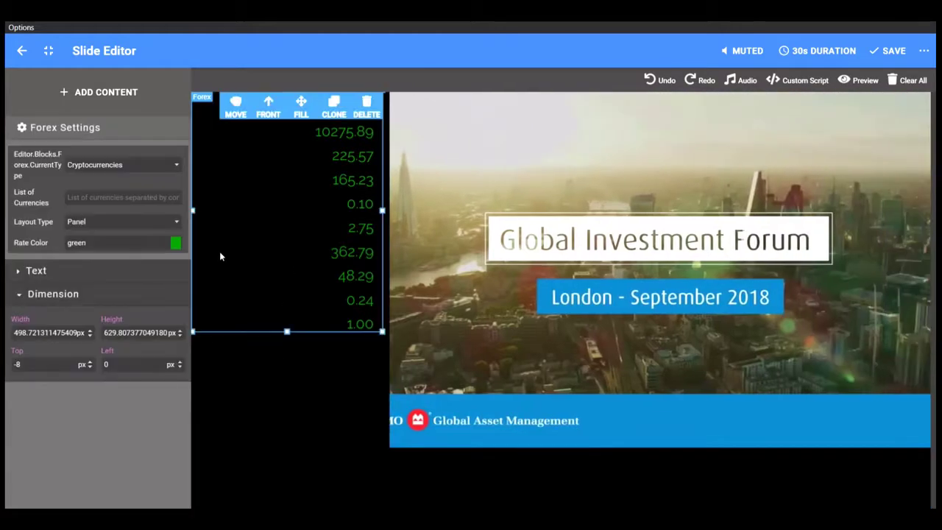
pyautogui.click(176, 276)
pyautogui.click(169, 402)
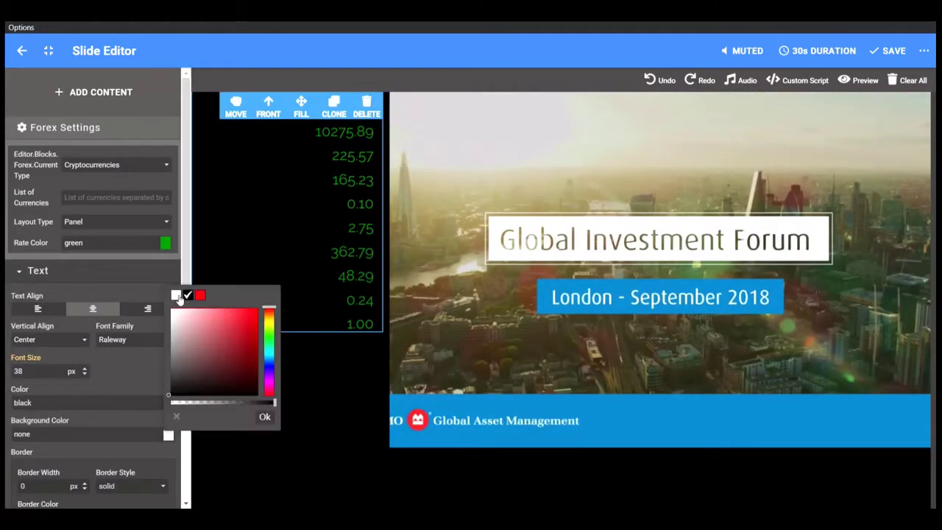
pyautogui.click(177, 295)
pyautogui.click(263, 416)
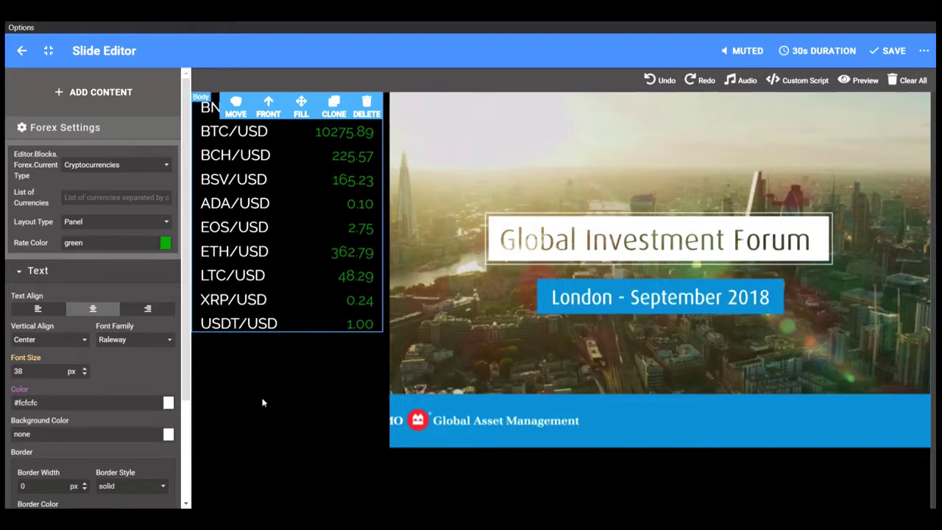
pyautogui.click(101, 92)
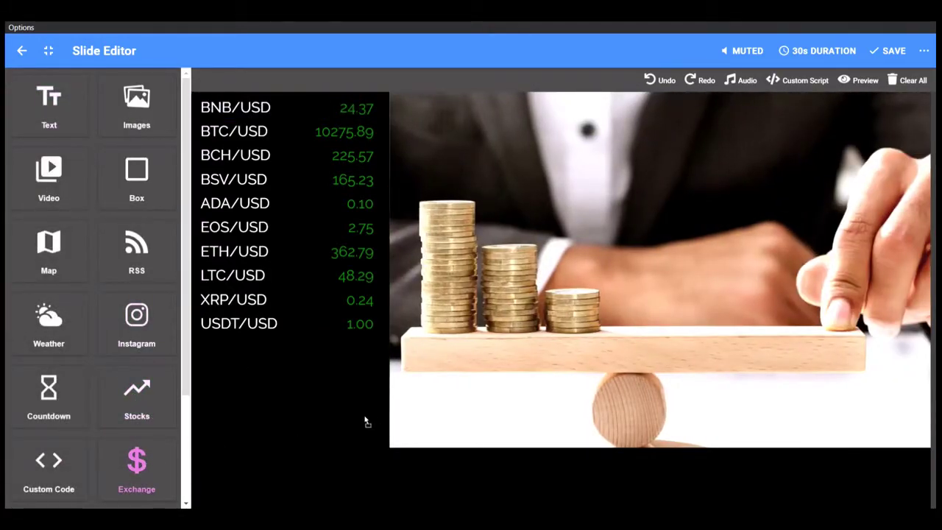
# - Place an Exchange rates ticker on the slide with red text
pyautogui.moveTo(248, 437); pyautogui.dragTo(367, 403)
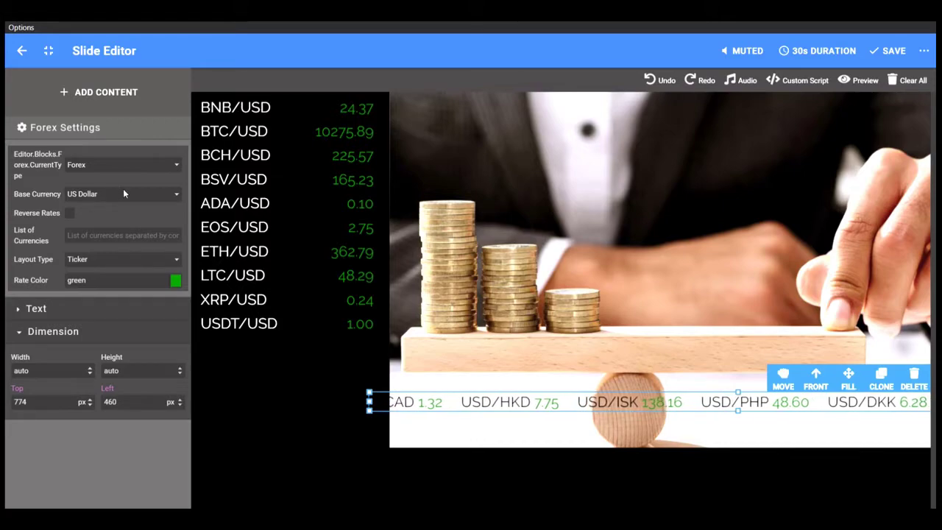
pyautogui.click(115, 308)
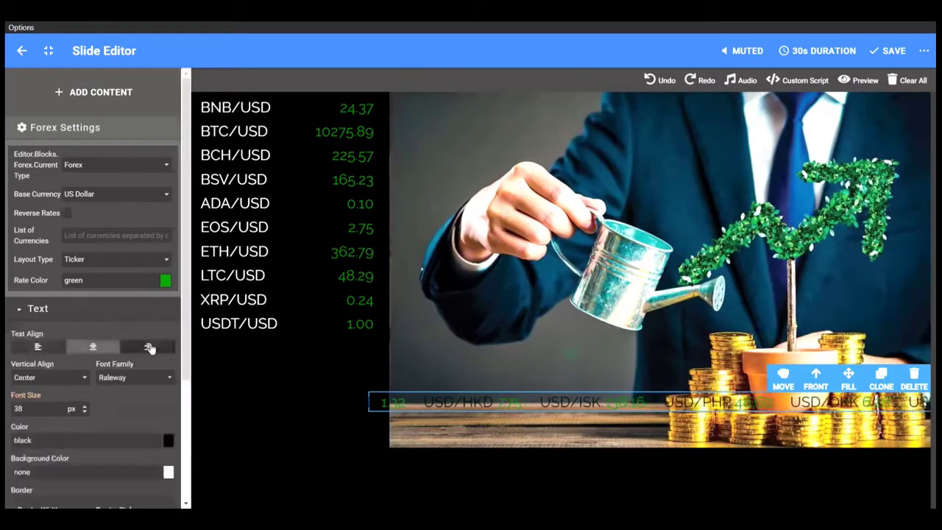
pyautogui.click(169, 438)
pyautogui.click(201, 335)
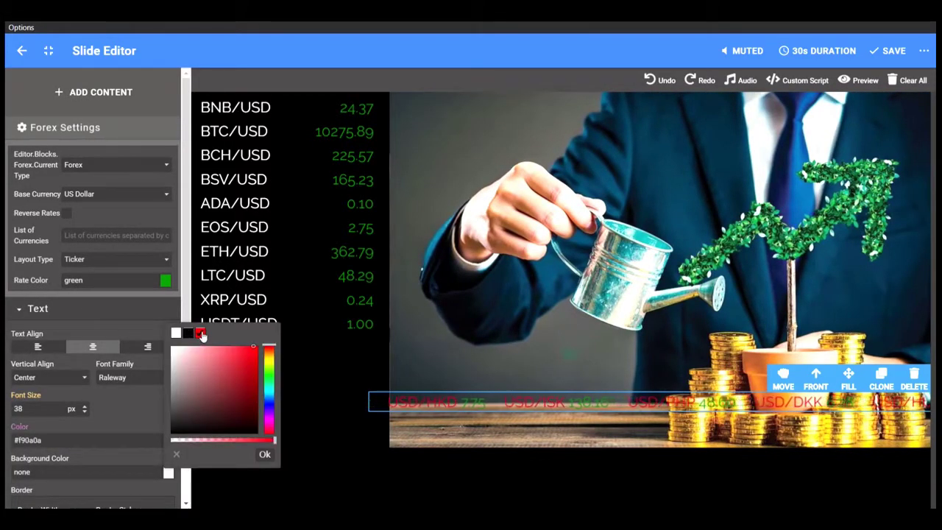
pyautogui.click(265, 453)
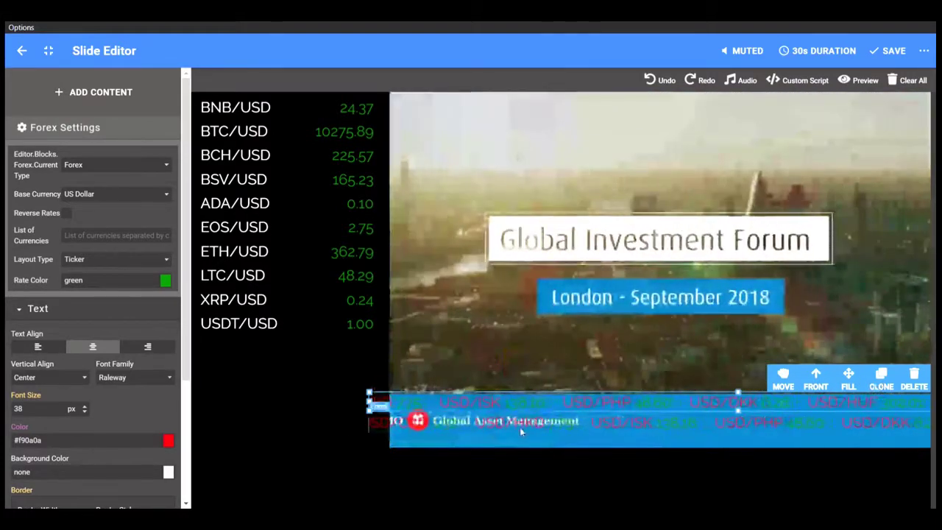
# - Move and shorten the red ticker along the slide's bottom edge
pyautogui.moveTo(520, 427); pyautogui.dragTo(513, 507)
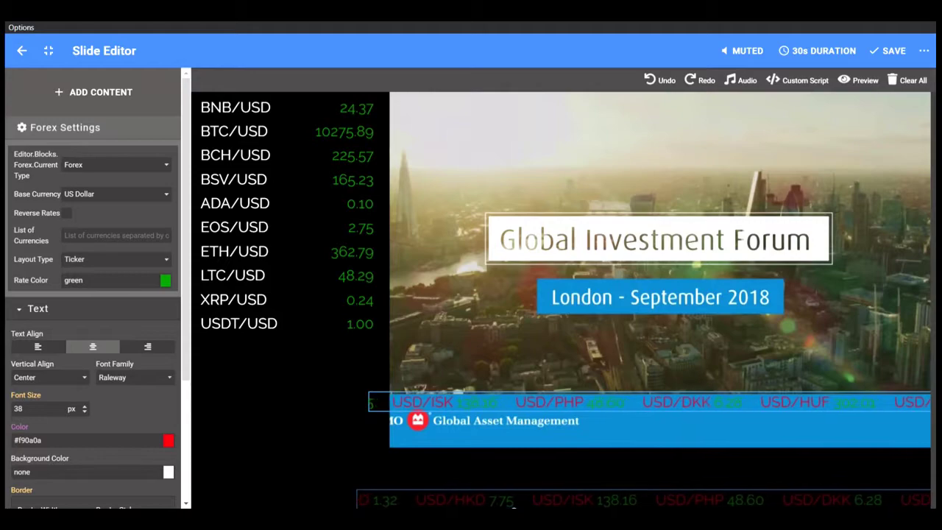
pyautogui.click(361, 498)
pyautogui.moveTo(360, 499); pyautogui.dragTo(390, 498)
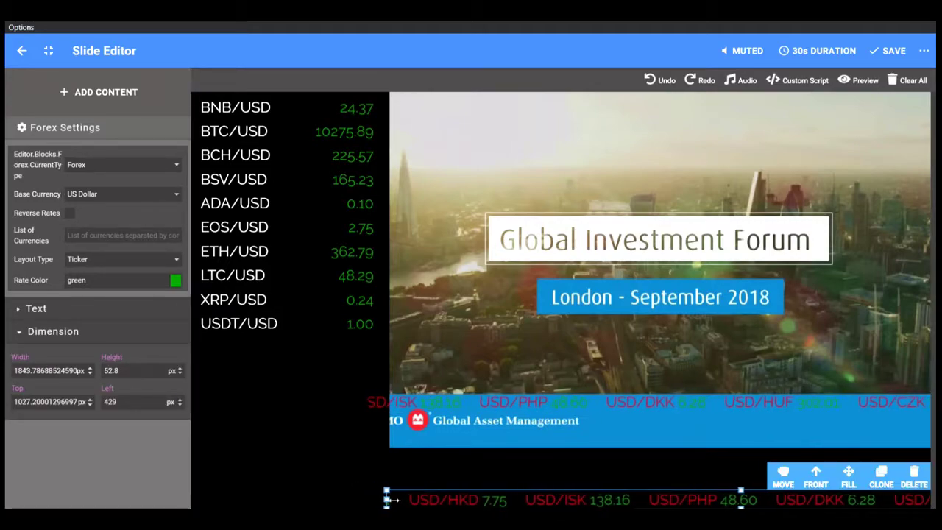
pyautogui.moveTo(427, 435)
pyautogui.mouseDown()
pyautogui.moveTo(429, 484)
pyautogui.moveTo(395, 479)
pyautogui.mouseUp()
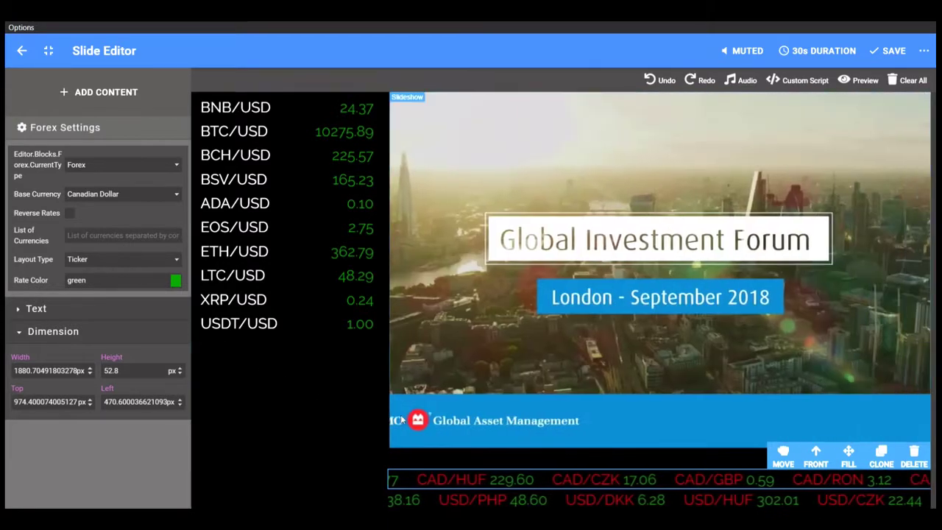
pyautogui.click(400, 420)
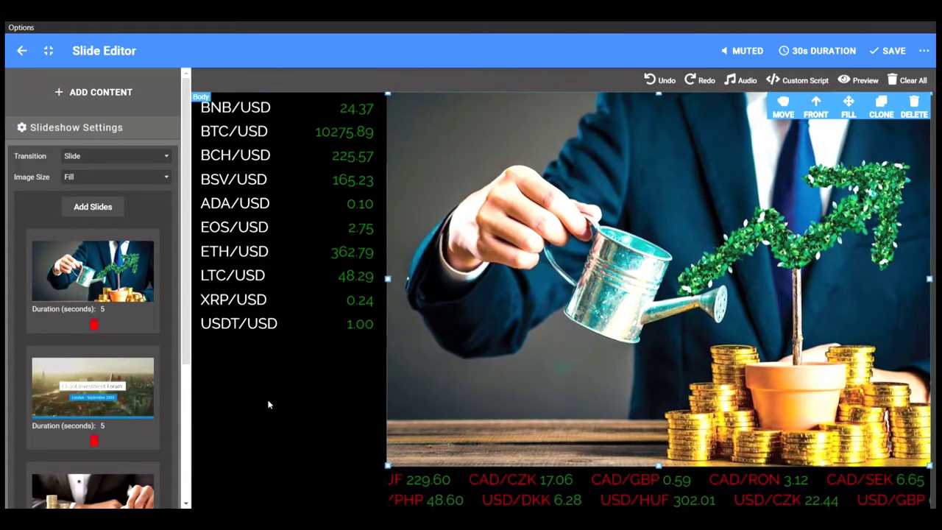
pyautogui.click(91, 92)
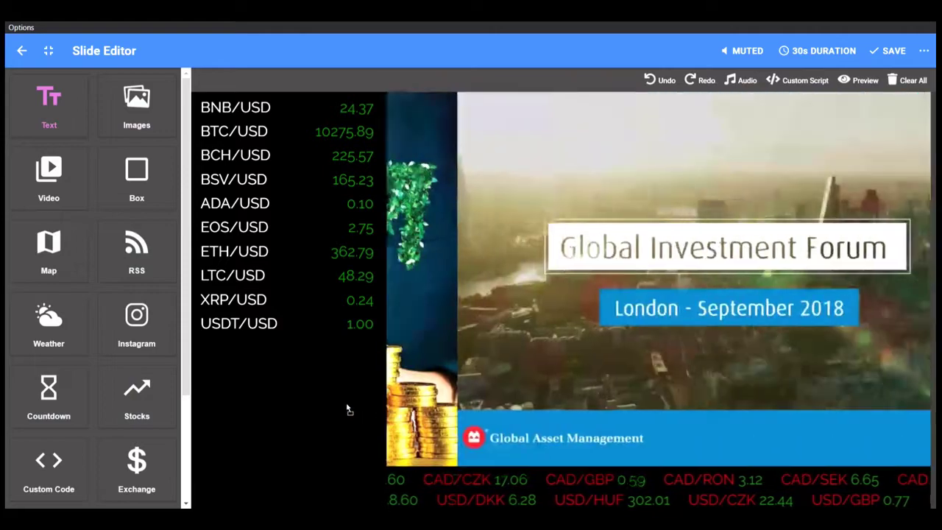
# - Add a white text box containing the phone number
pyautogui.moveTo(375, 431); pyautogui.dragTo(347, 406)
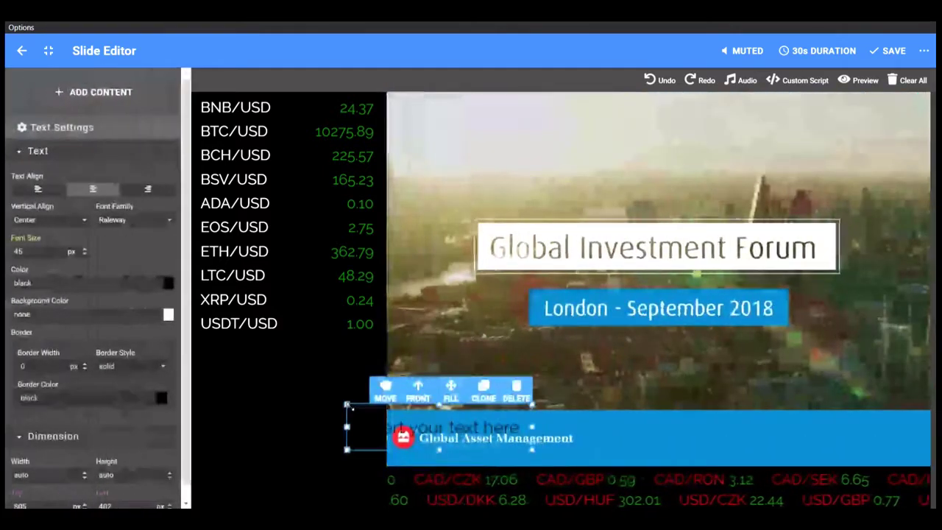
pyautogui.click(168, 284)
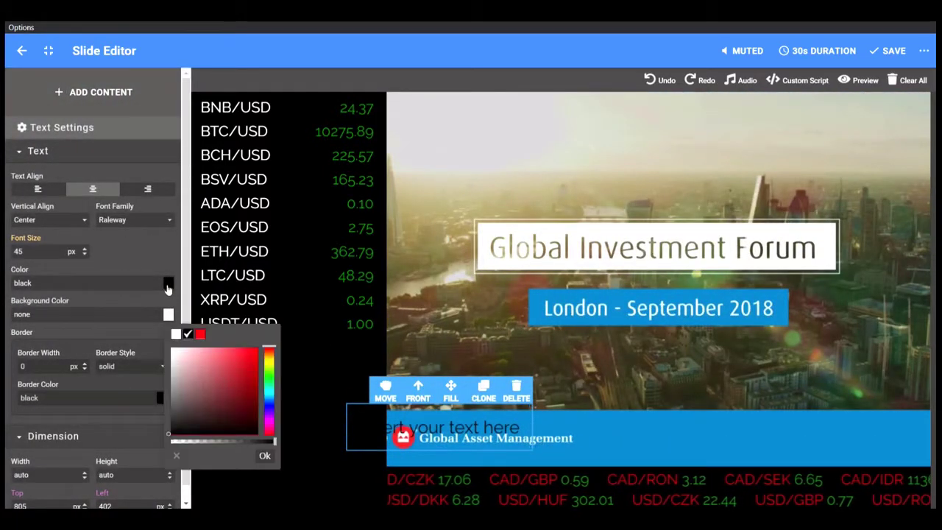
pyautogui.click(176, 335)
pyautogui.click(268, 462)
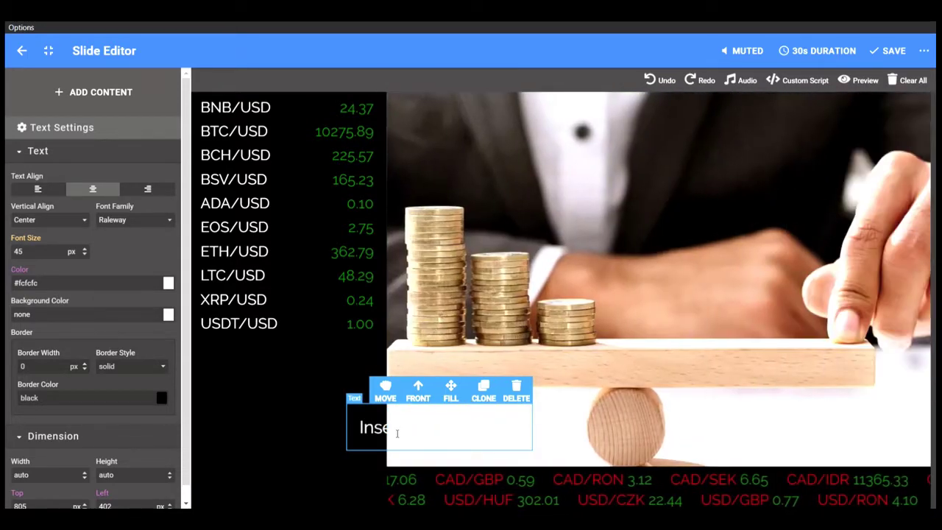
pyautogui.doubleClick(395, 430)
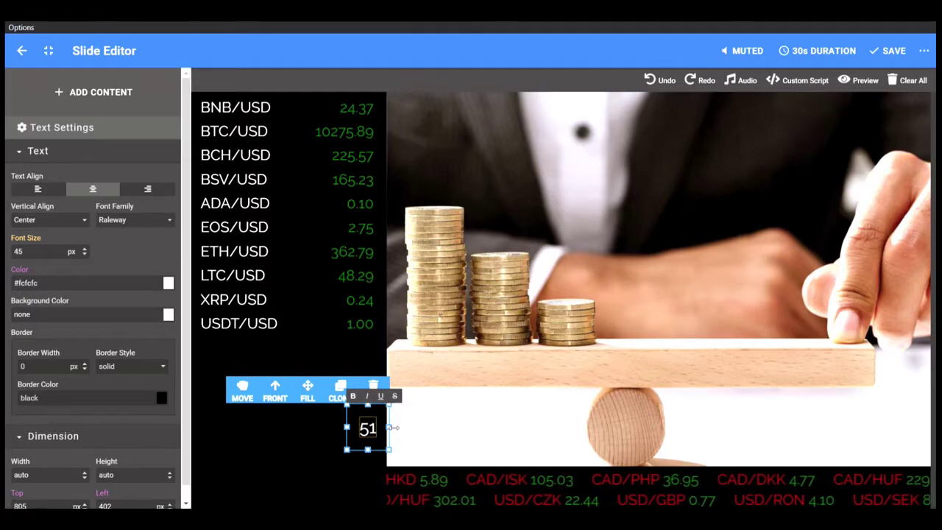
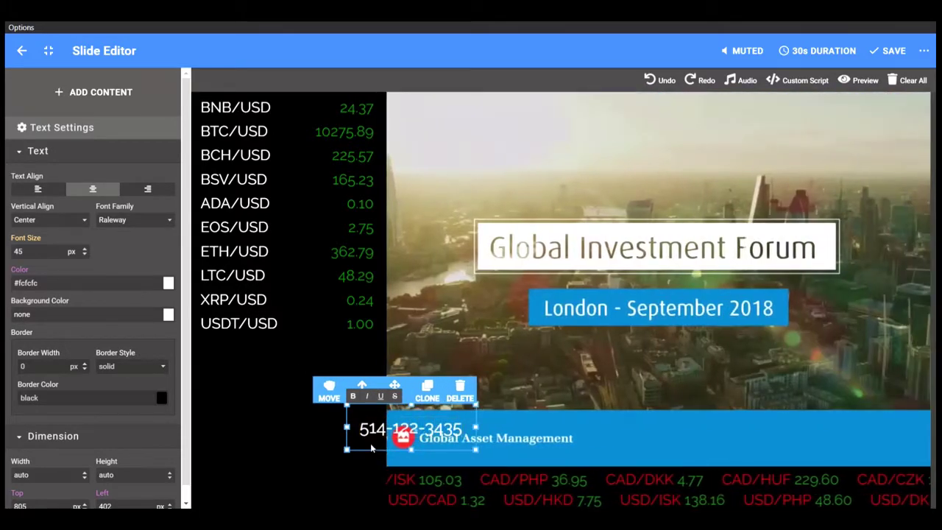
pyautogui.click(347, 450)
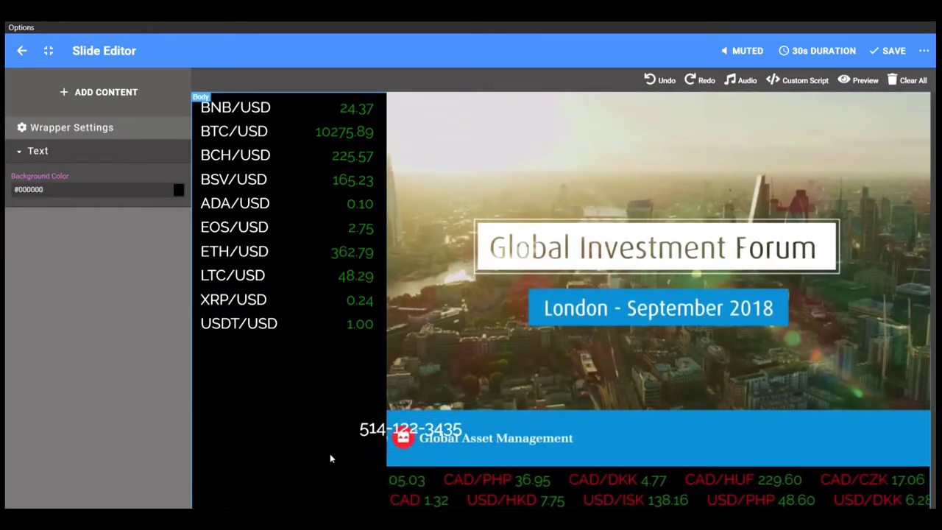
# - Move the phone number to the bottom-left corner and reduce its font size to 40
pyautogui.moveTo(350, 449); pyautogui.dragTo(245, 506)
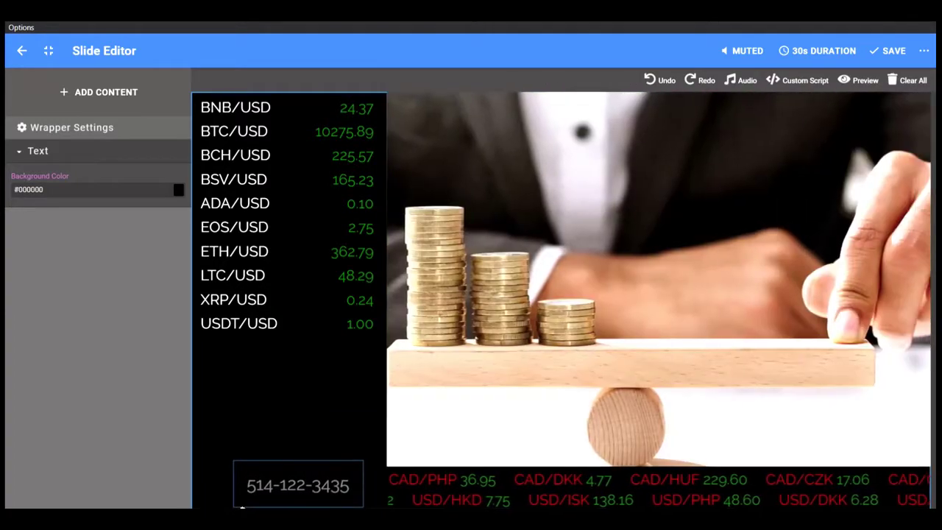
pyautogui.click(234, 477)
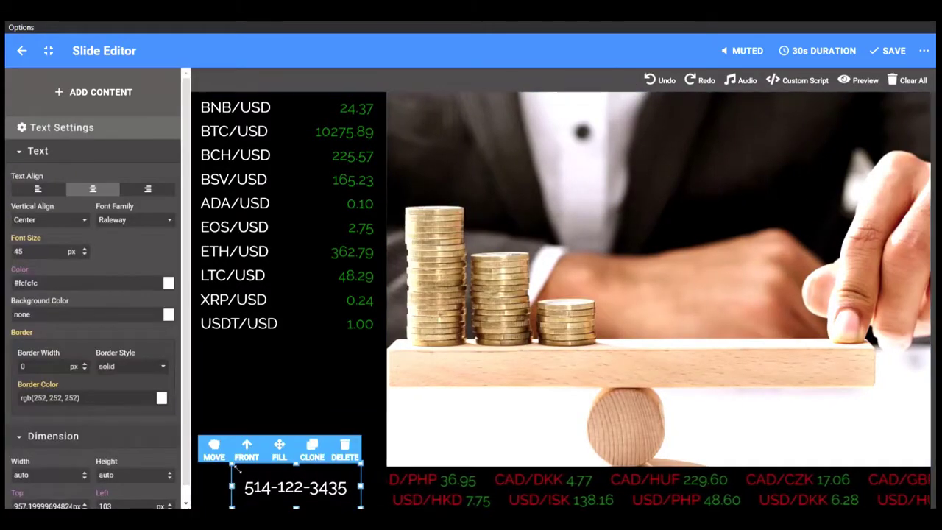
pyautogui.moveTo(234, 475); pyautogui.dragTo(235, 479)
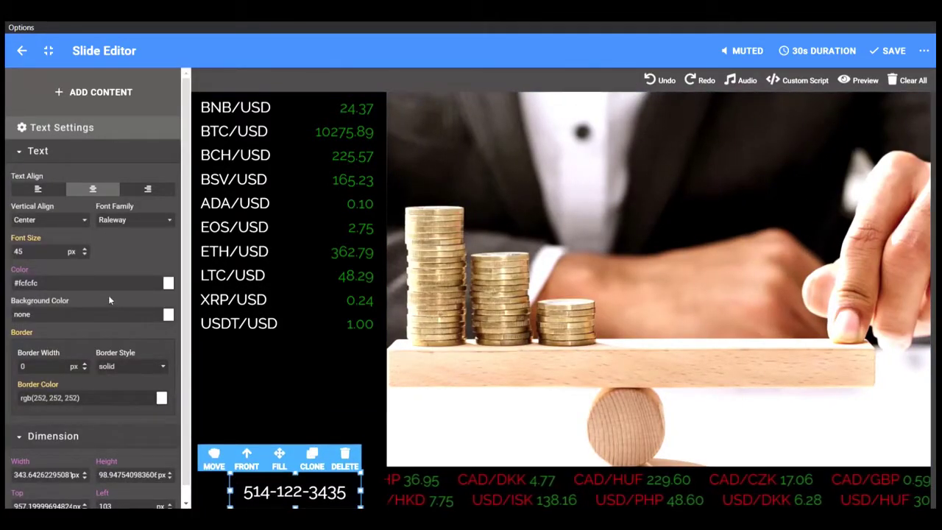
pyautogui.doubleClick(84, 254)
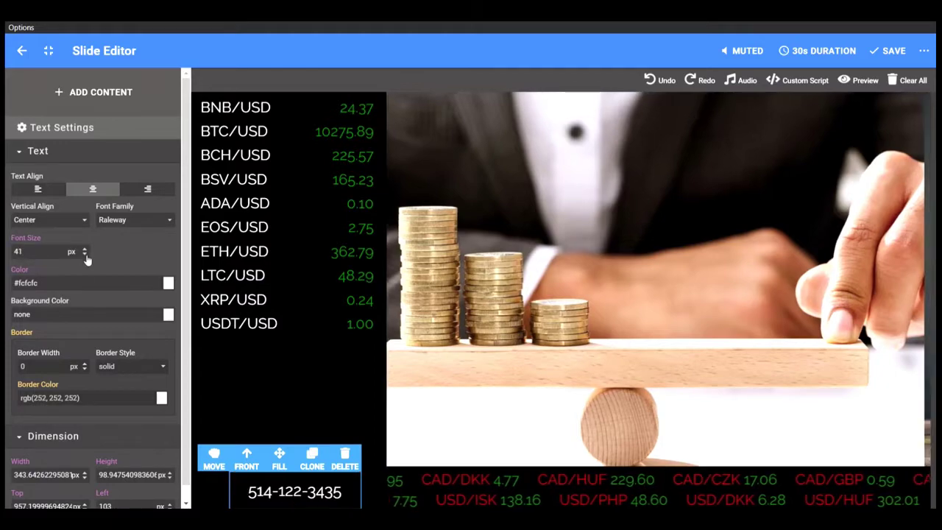
pyautogui.moveTo(351, 501); pyautogui.dragTo(353, 506)
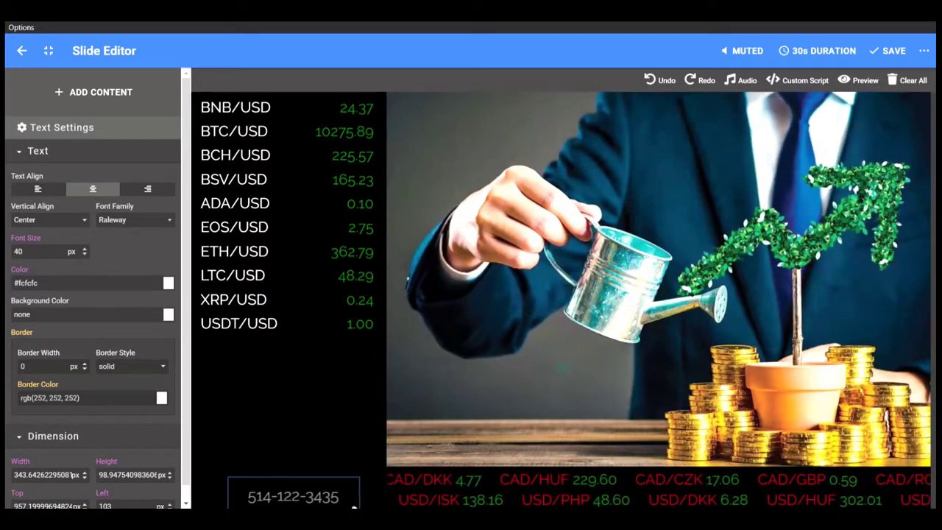
pyautogui.click(271, 331)
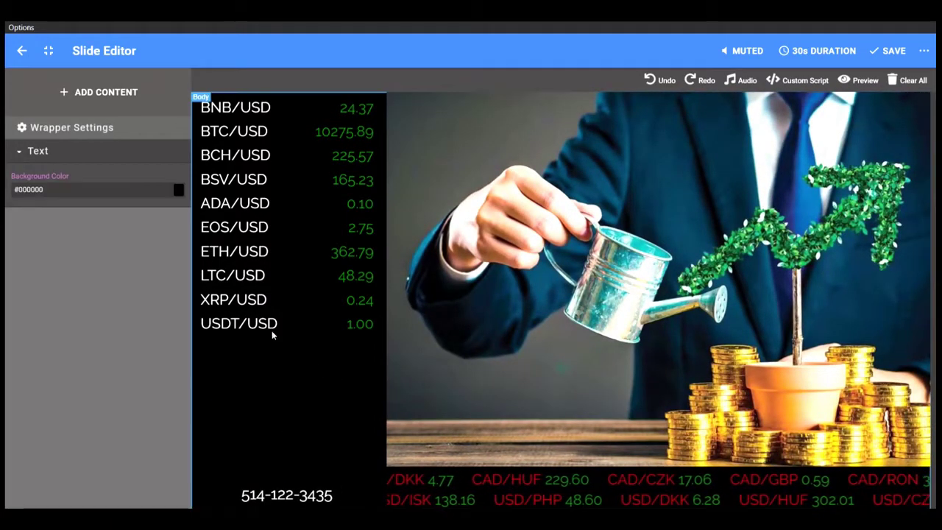
# - Add an Icons & Shapes element with the phone handset icon
pyautogui.click(103, 94)
pyautogui.scroll(-2, 120, 321)
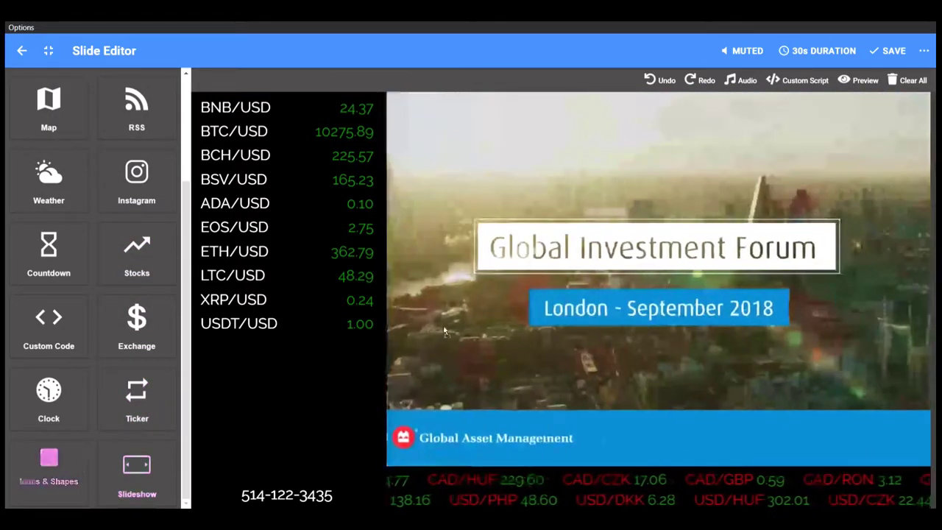
pyautogui.click(442, 329)
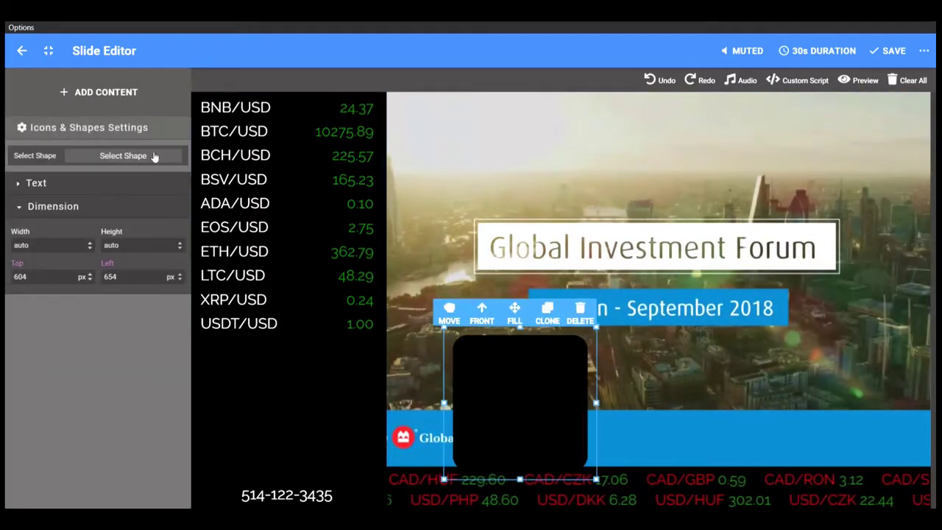
pyautogui.click(153, 156)
pyautogui.write('phon')
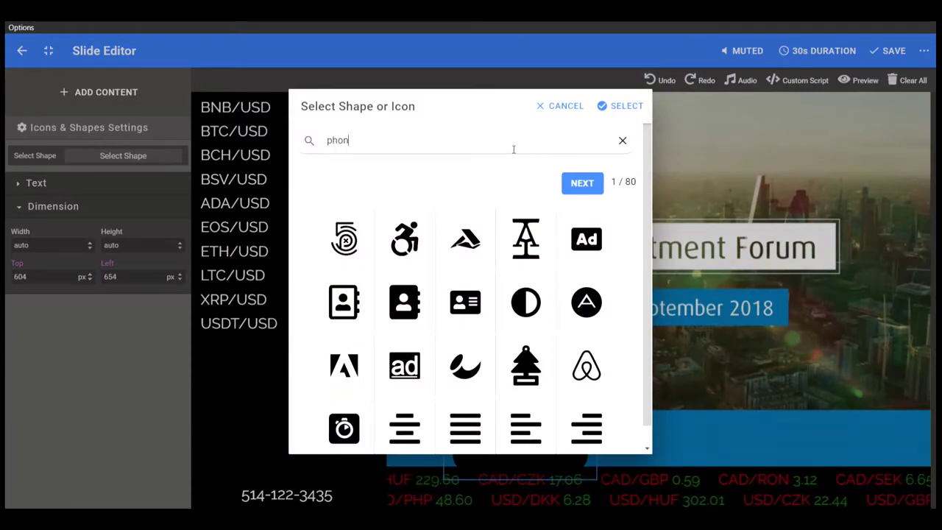
pyautogui.write('e')
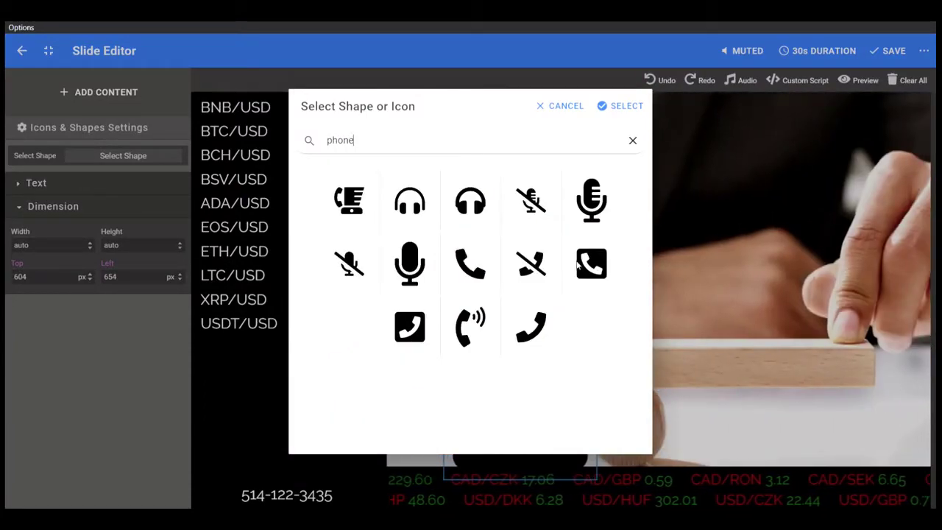
pyautogui.click(621, 105)
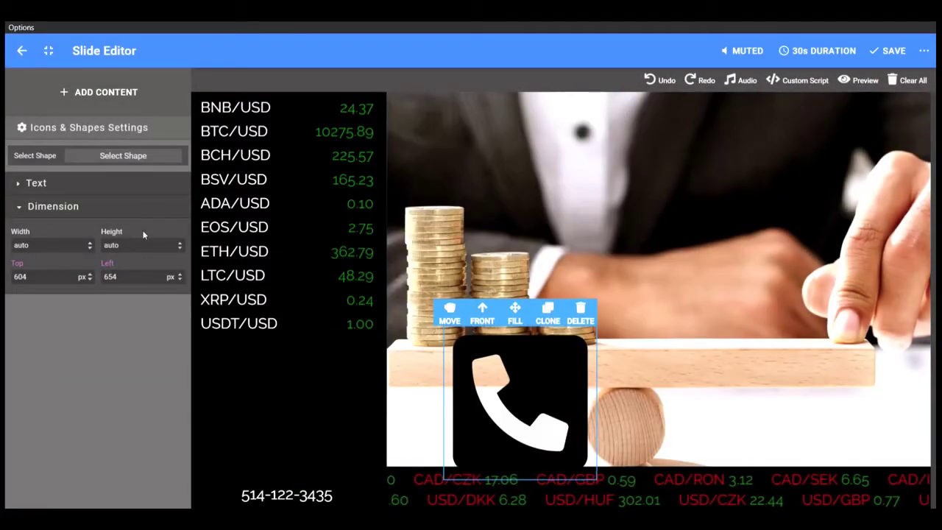
# - Make the phone icon white and shrink it beside the phone number
pyautogui.click(145, 189)
pyautogui.click(160, 430)
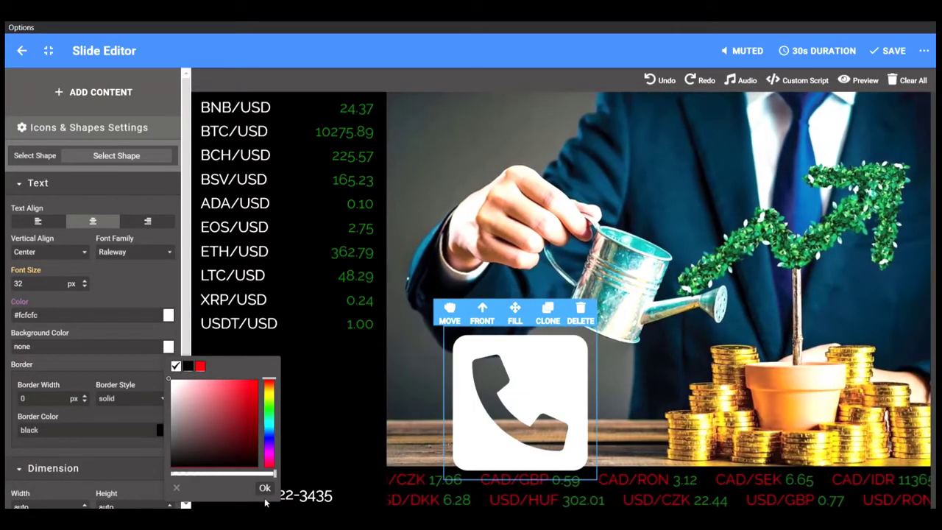
pyautogui.click(265, 500)
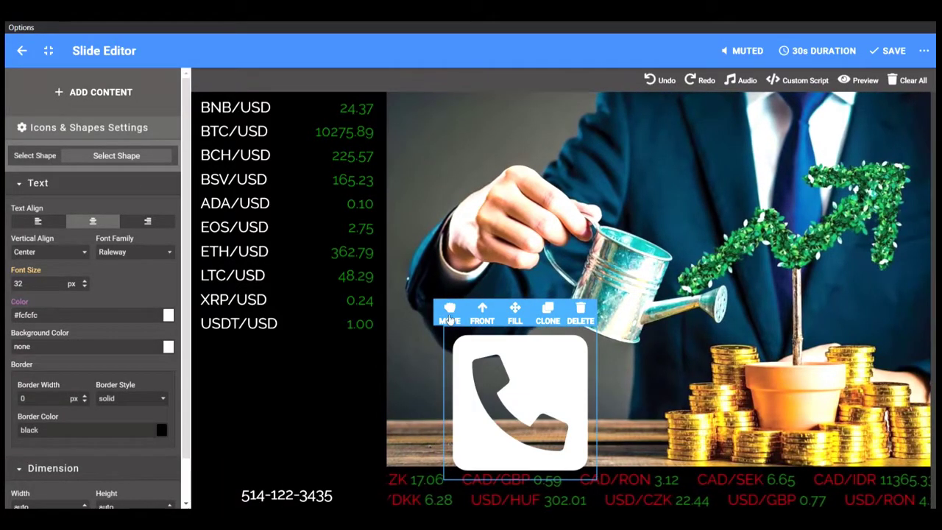
pyautogui.moveTo(449, 316)
pyautogui.mouseDown()
pyautogui.moveTo(359, 296)
pyautogui.moveTo(447, 448)
pyautogui.moveTo(472, 442)
pyautogui.mouseUp()
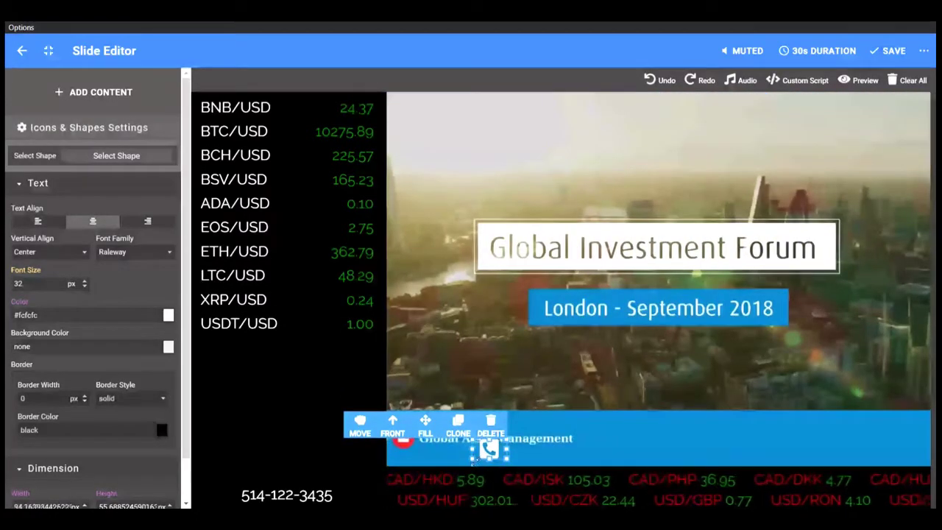
pyautogui.click(477, 465)
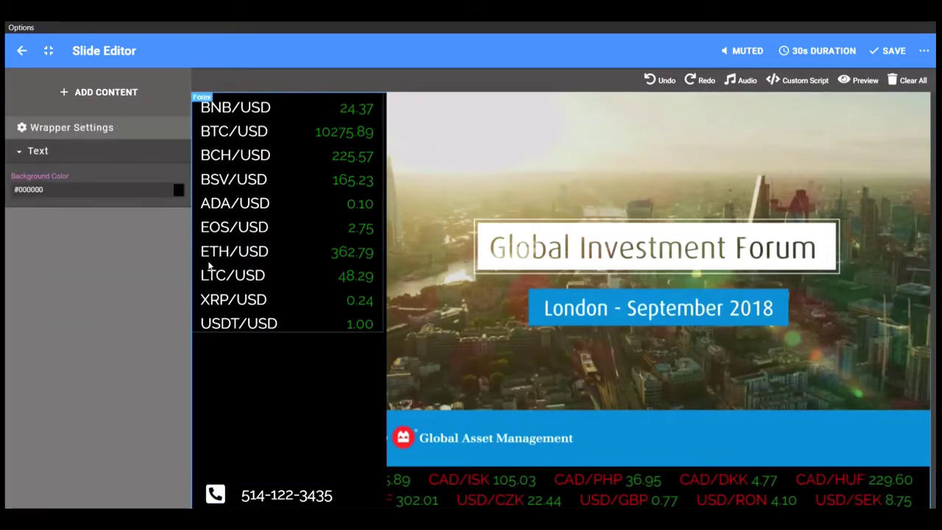
# - Place a Clock widget on the slide with white text
pyautogui.click(124, 103)
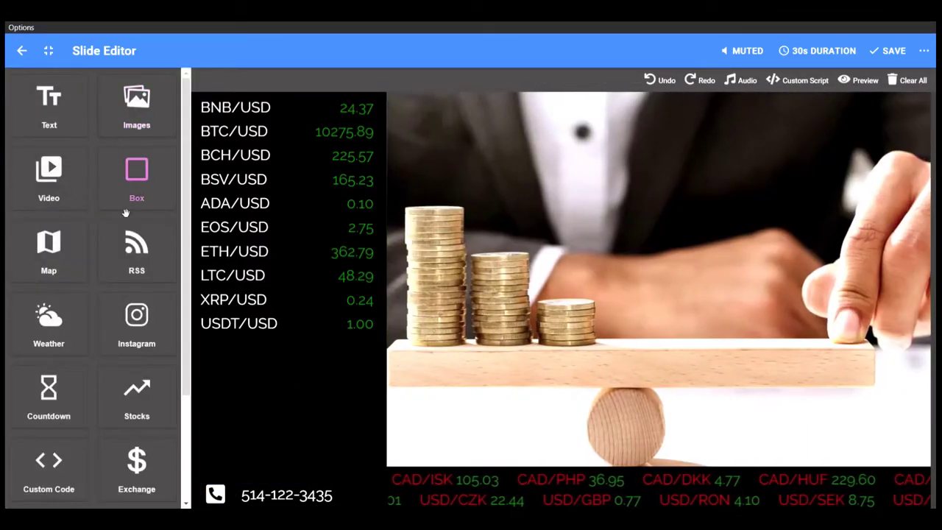
pyautogui.scroll(-2, 103, 420)
pyautogui.moveTo(49, 394); pyautogui.dragTo(163, 393)
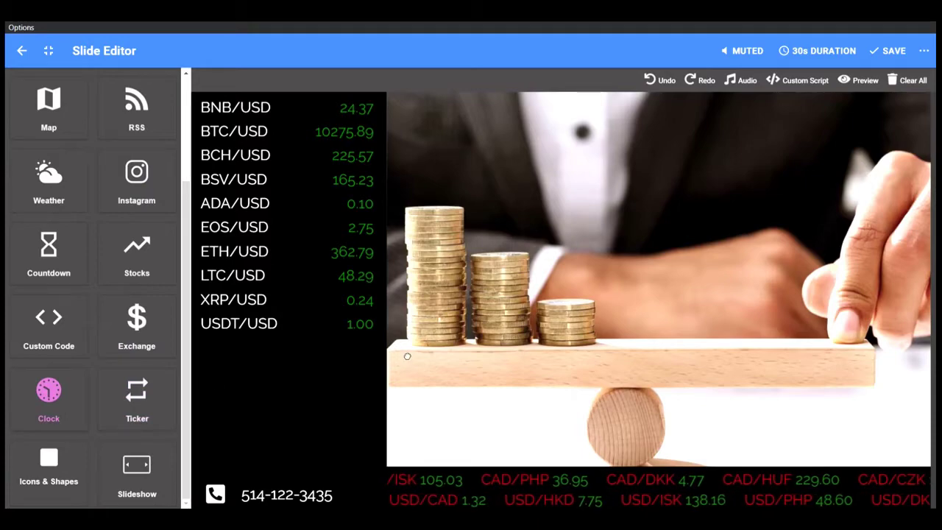
pyautogui.moveTo(407, 356); pyautogui.dragTo(407, 356)
pyautogui.click(96, 184)
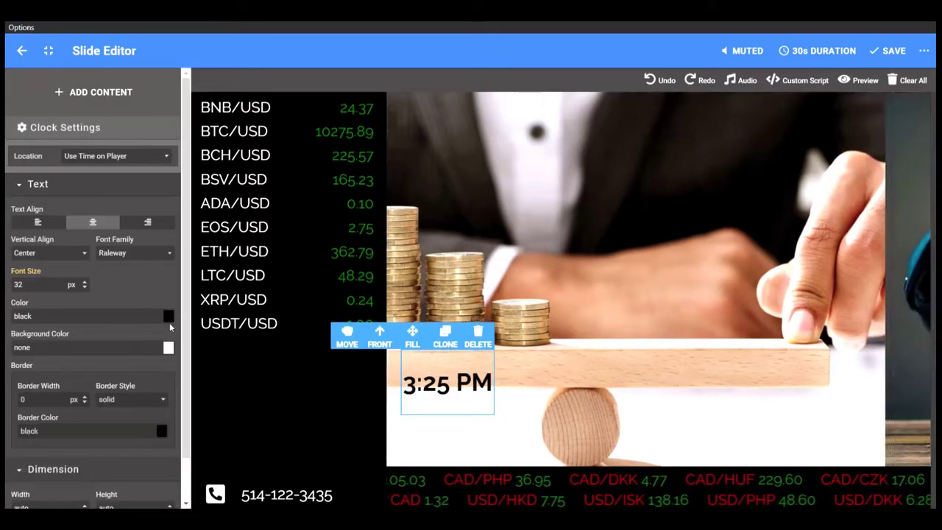
pyautogui.click(169, 324)
pyautogui.click(178, 366)
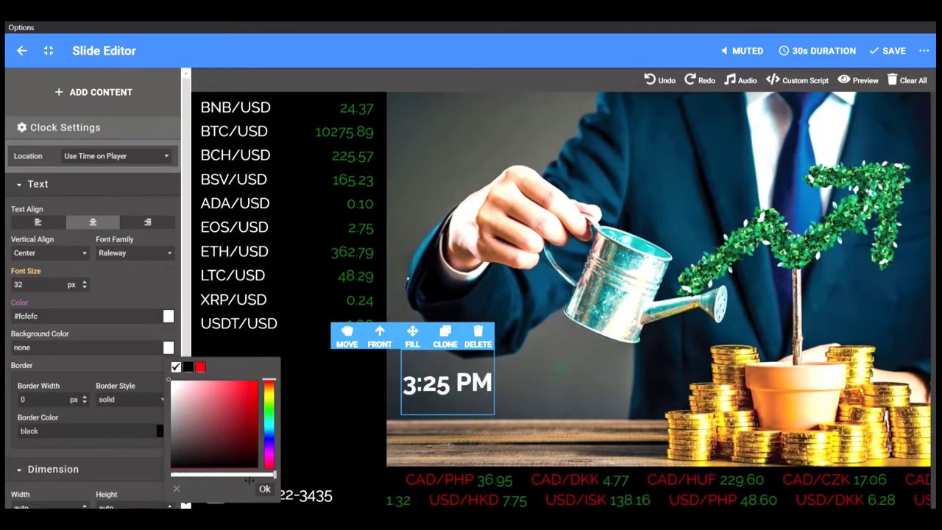
pyautogui.click(264, 489)
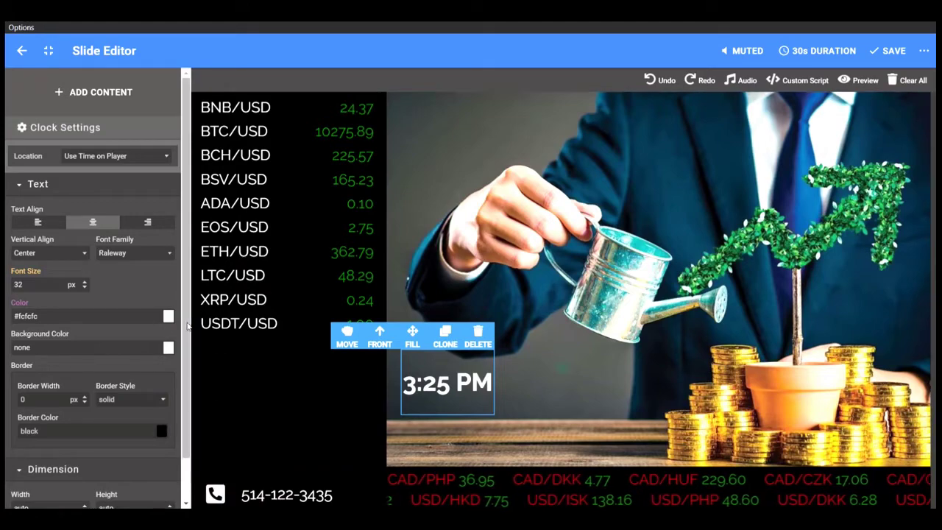
# - Reduce the clock's font size to 21 and move it above the phone number
pyautogui.click(86, 287)
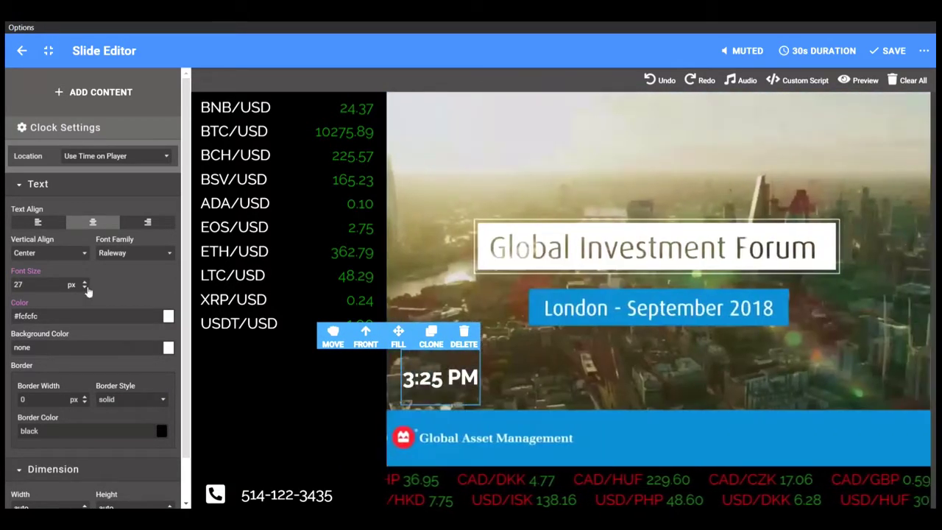
pyautogui.click(84, 287)
pyautogui.click(85, 288)
pyautogui.click(85, 287)
pyautogui.moveTo(422, 374)
pyautogui.mouseDown()
pyautogui.moveTo(405, 375)
pyautogui.moveTo(289, 462)
pyautogui.mouseUp()
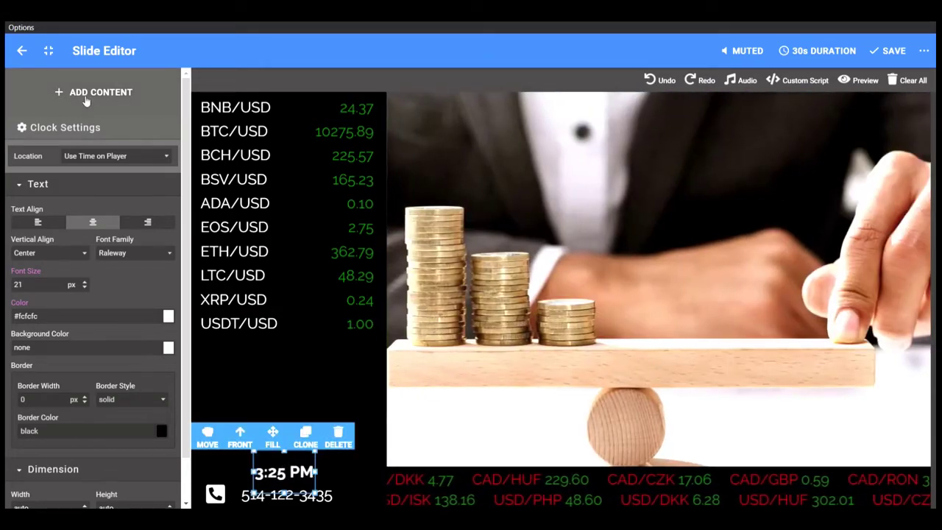
# - Add an Icons & Shapes element with the outlined clock icon
pyautogui.click(101, 92)
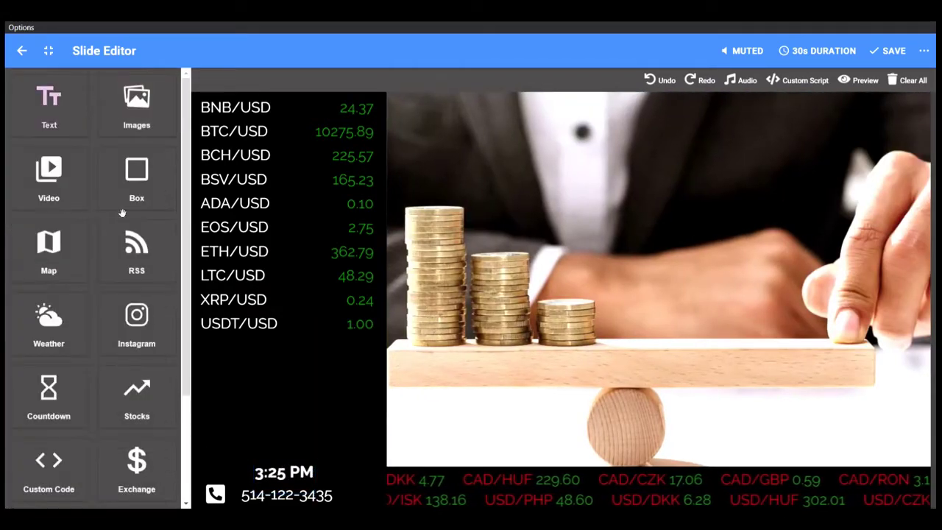
pyautogui.scroll(-1, 123, 213)
pyautogui.scroll(-1, 122, 214)
pyautogui.moveTo(48, 456); pyautogui.dragTo(470, 309)
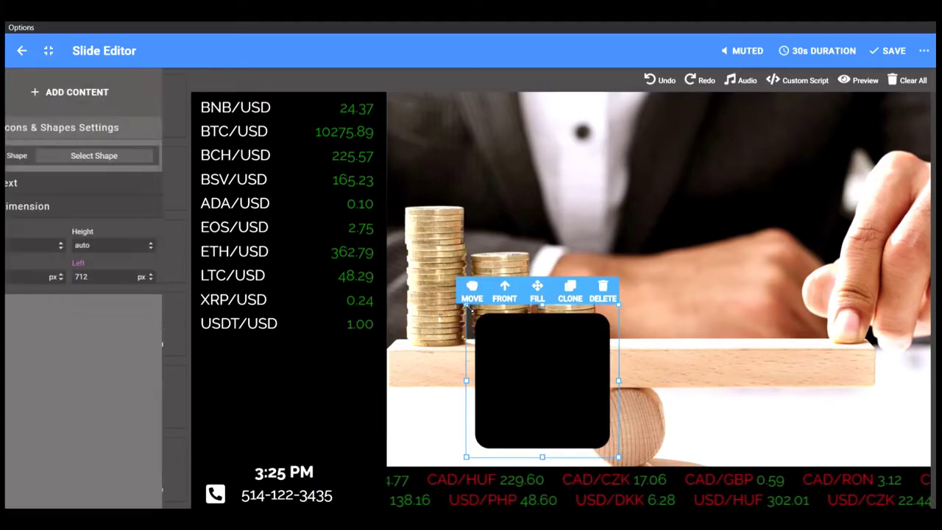
pyautogui.click(106, 155)
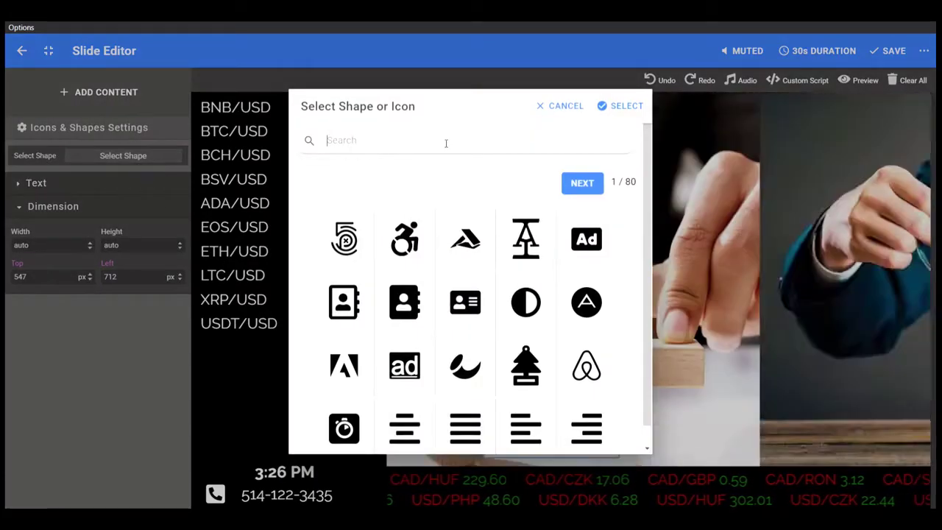
pyautogui.write('clock')
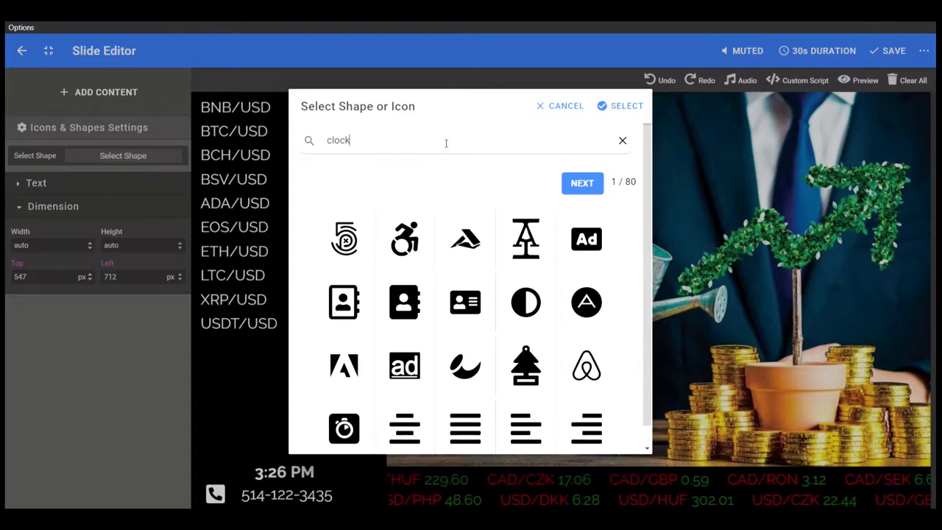
pyautogui.click(400, 201)
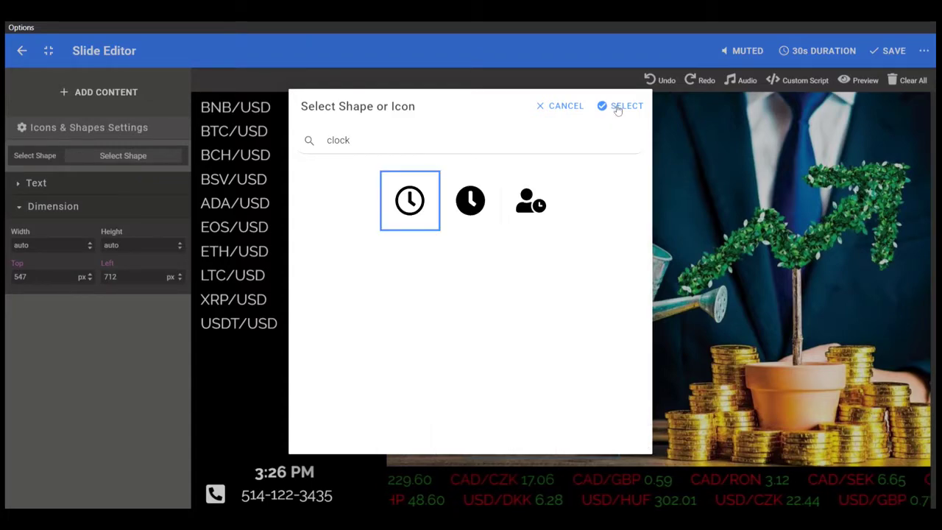
pyautogui.click(618, 108)
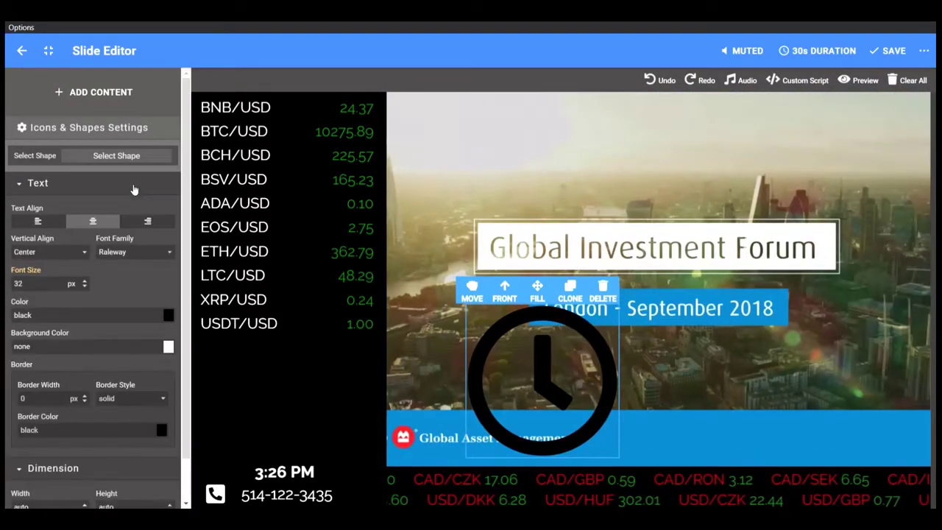
# - Make the clock icon white and shrink it beside the time
pyautogui.click(169, 314)
pyautogui.click(176, 367)
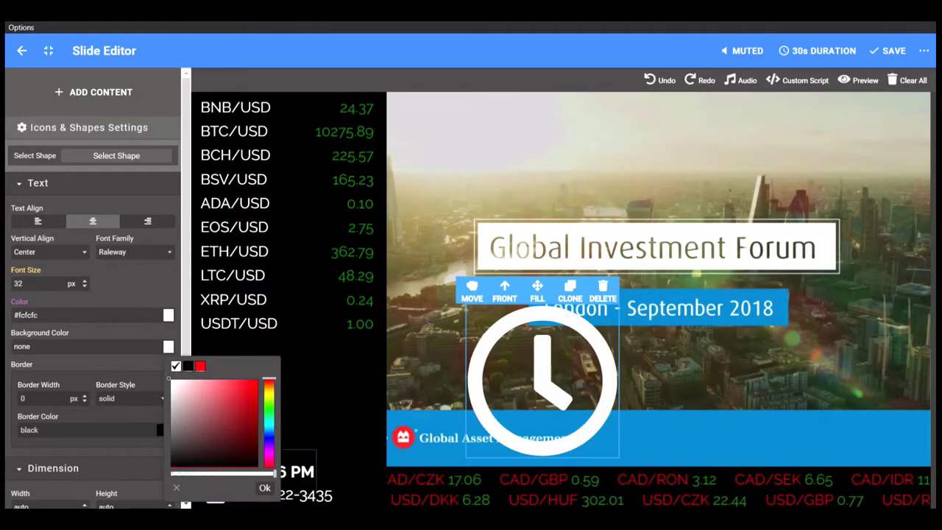
pyautogui.click(265, 489)
pyautogui.moveTo(597, 443)
pyautogui.mouseDown()
pyautogui.moveTo(452, 287)
pyautogui.moveTo(227, 480)
pyautogui.mouseUp()
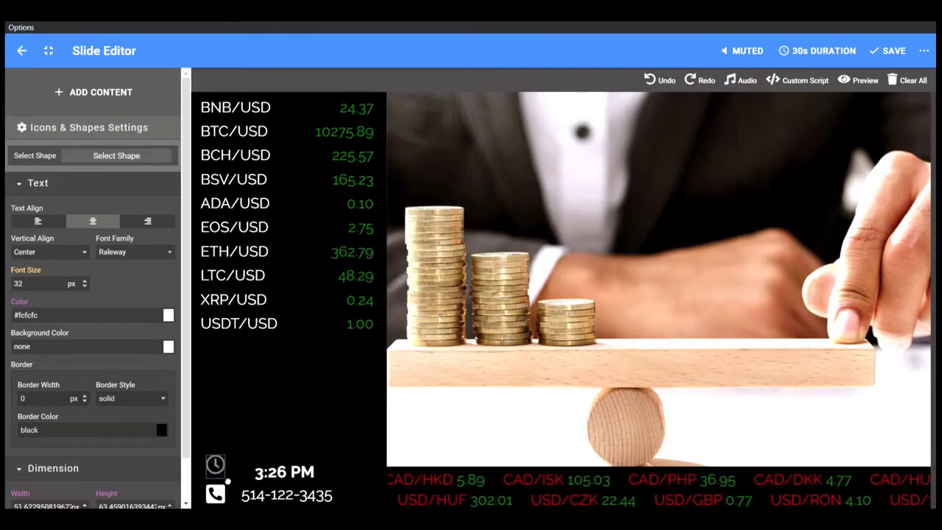
pyautogui.click(319, 344)
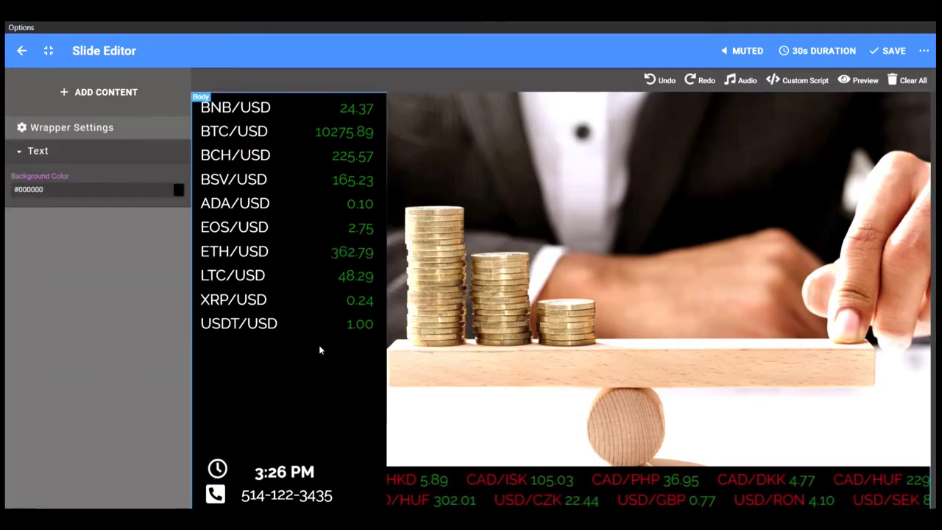